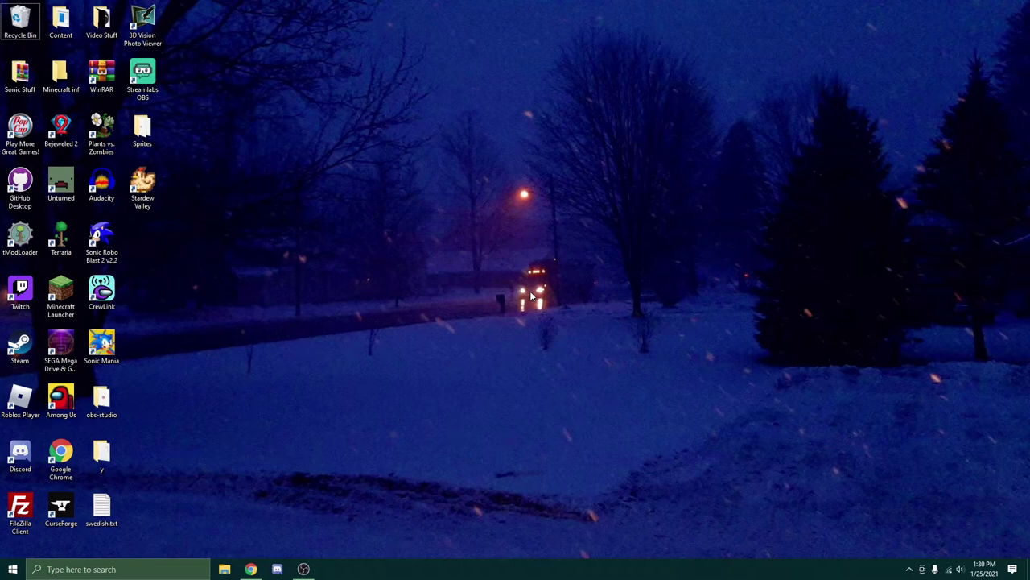
Step: Create a new desktop folder named 'editing' and move it to the bottom-right corner
right_click(531, 296)
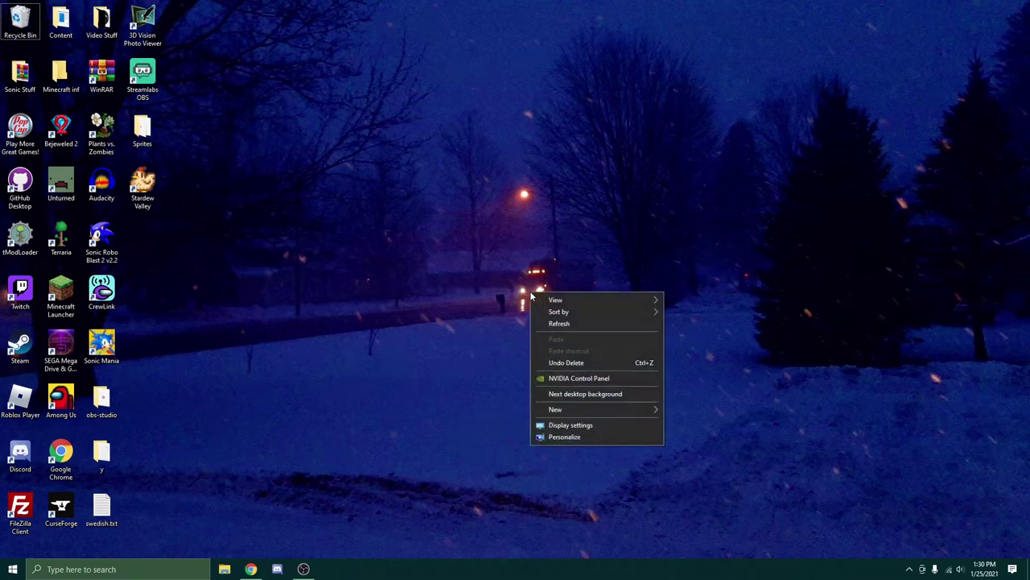
mouse_move(573, 408)
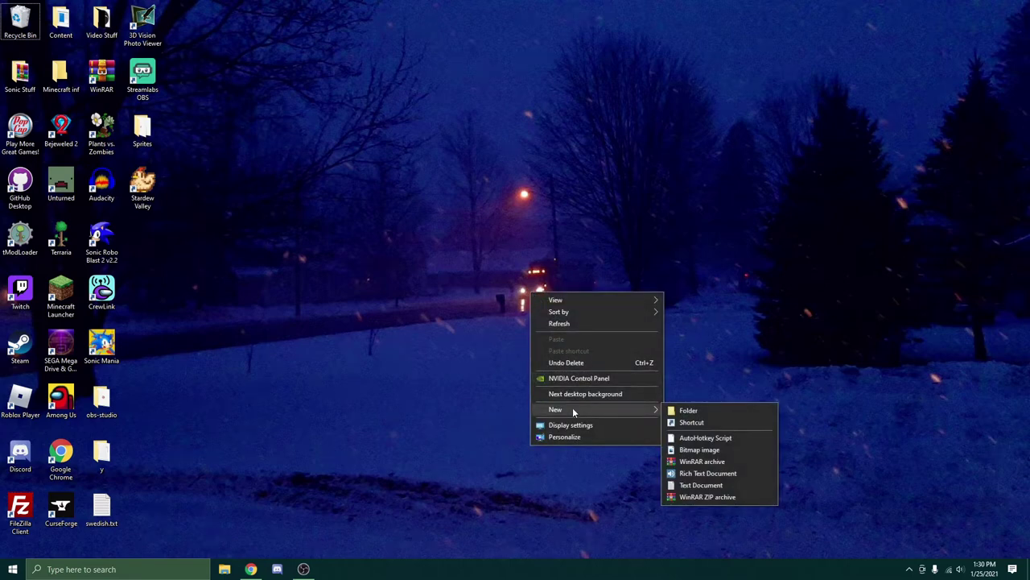
left_click(681, 410)
type("editing")
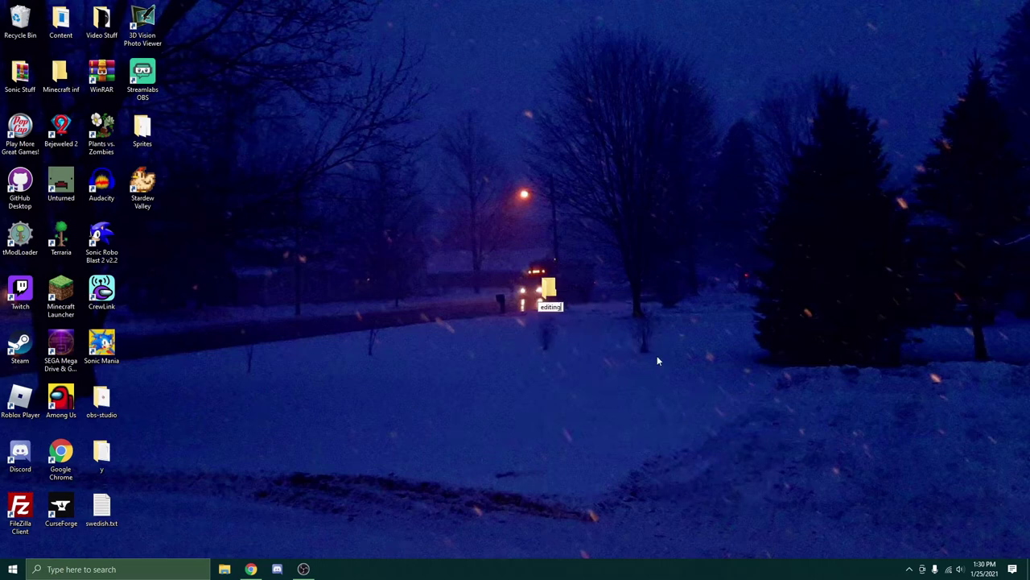
key("Return")
left_click_drag(549, 291, 995, 520)
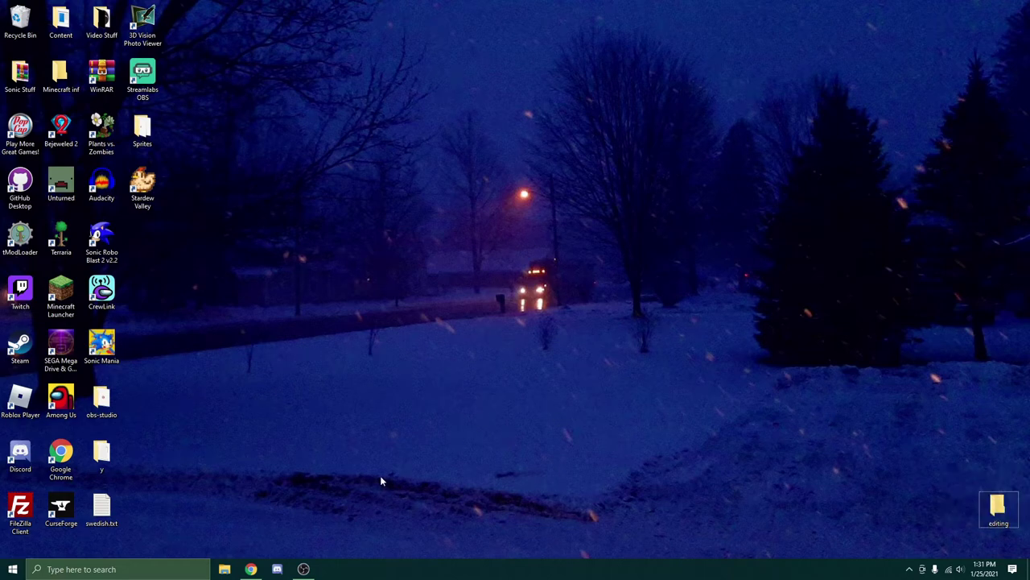
Step: Download the SonLVL Updater from the Downloads section of the SonLVL wiki page
left_click(251, 569)
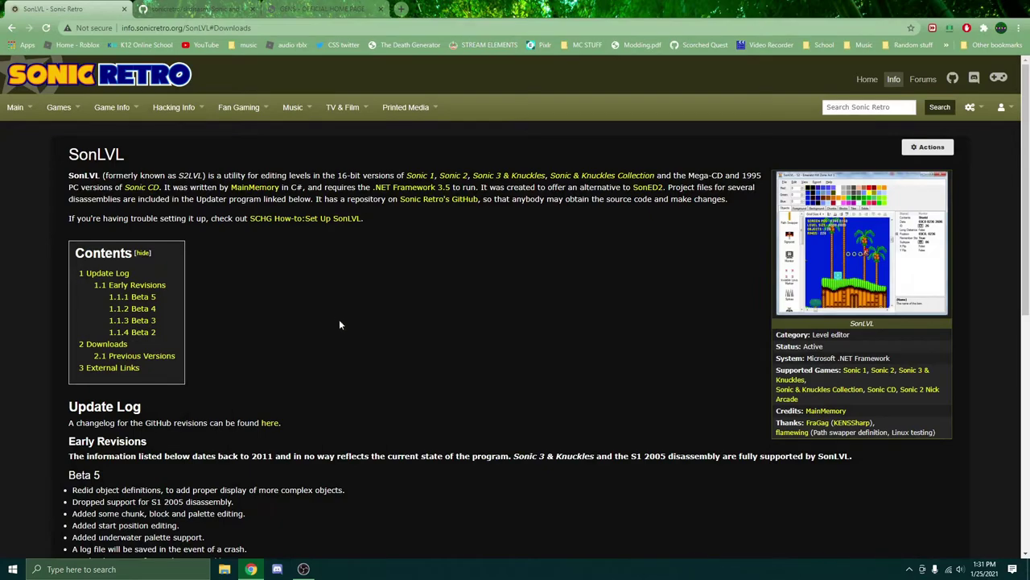
scroll(339, 325, "down", 6)
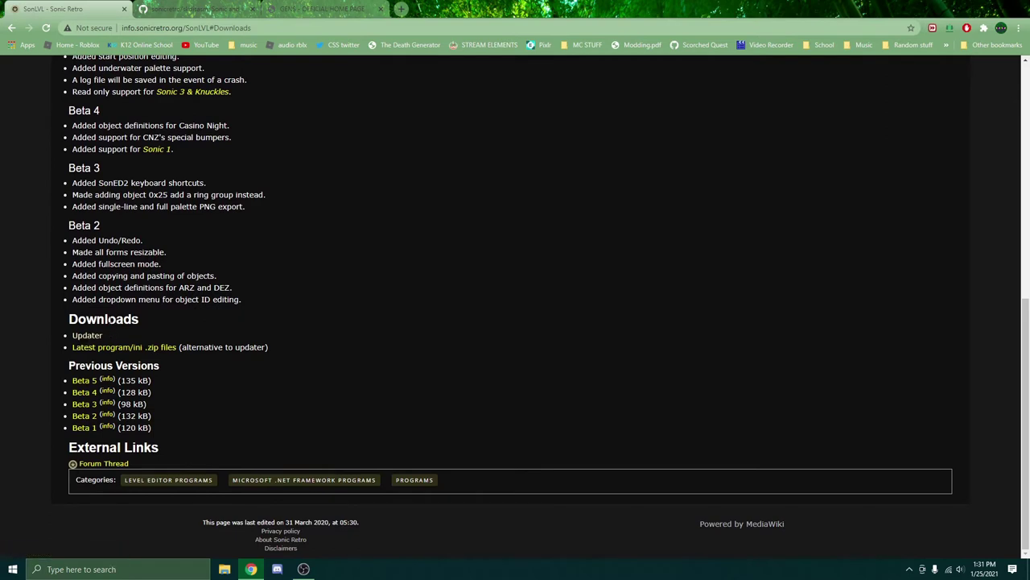
left_click(82, 338)
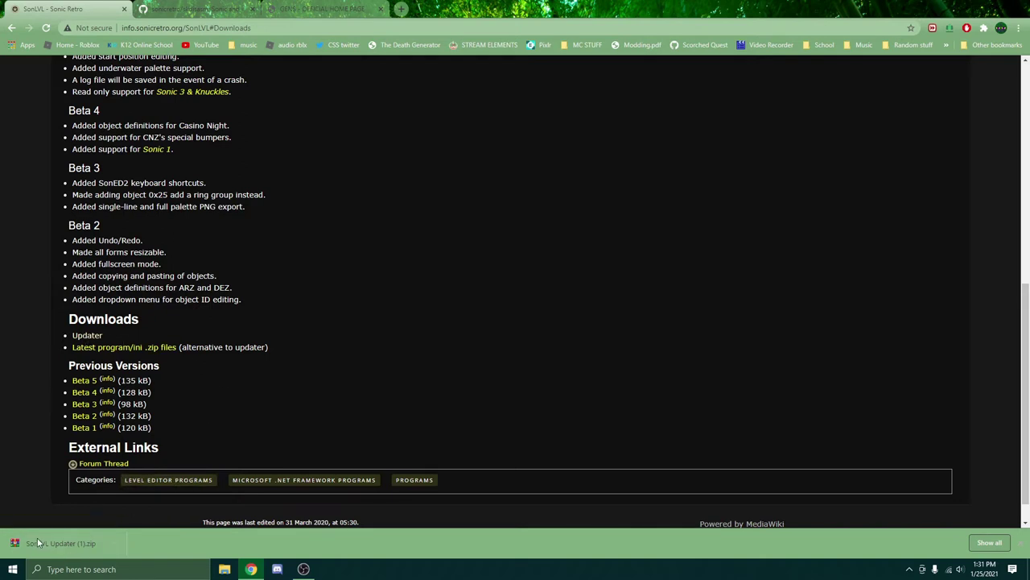
Step: Confirm SonLVL Updater (1).zip is in the editing folder, then return to the wiki page's top
scroll(23, 519, "down", 1)
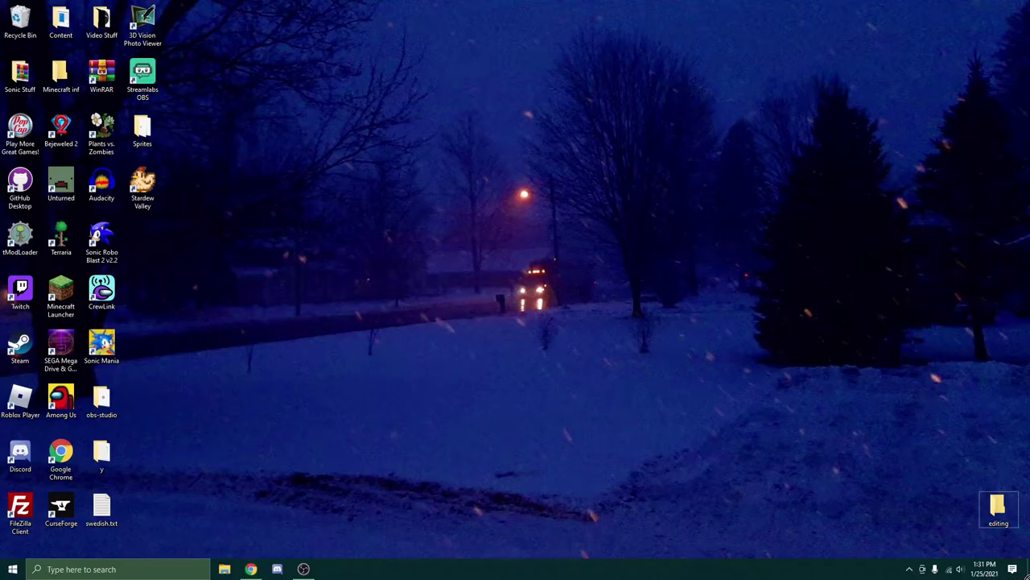
double_click(998, 507)
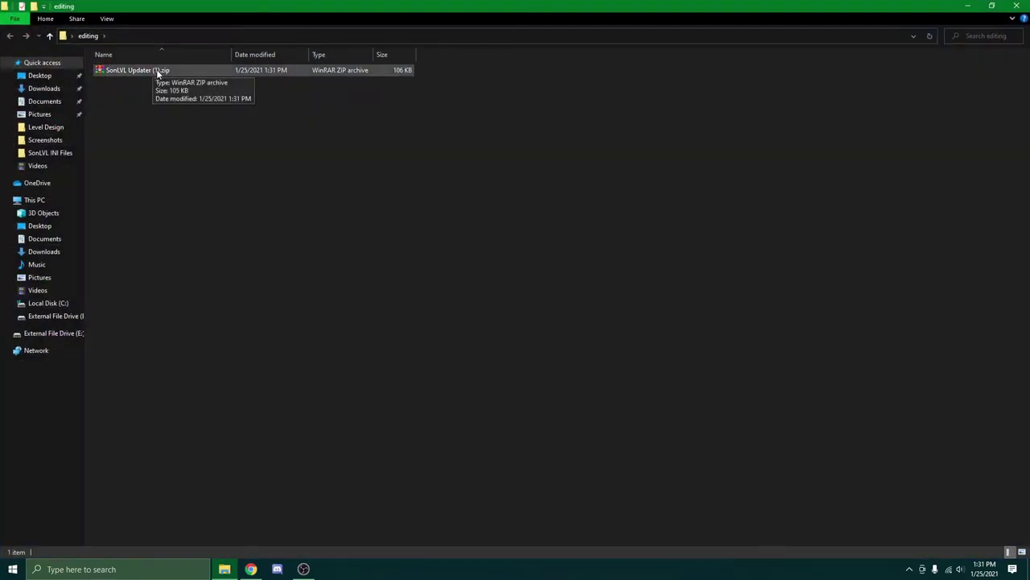
left_click(251, 569)
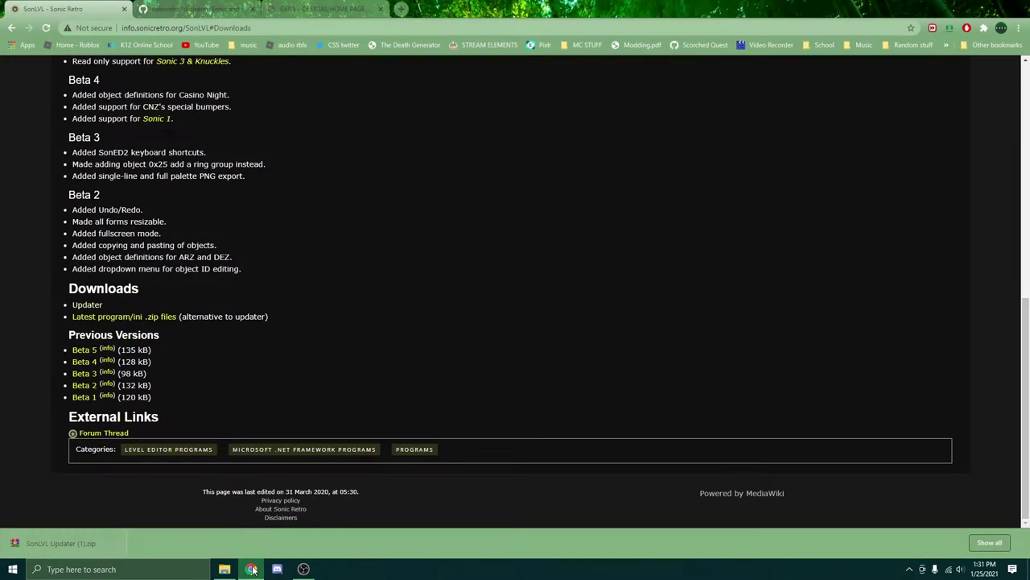
scroll(223, 463, "up", 7)
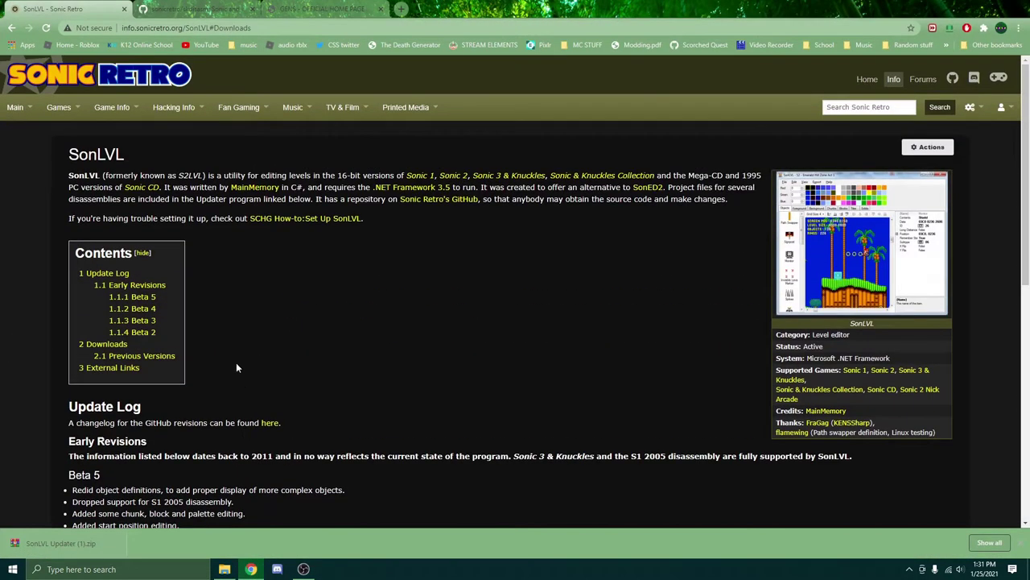
Step: Close the SonLVL wiki tab and download the skdisasm repository as a ZIP
left_click(192, 9)
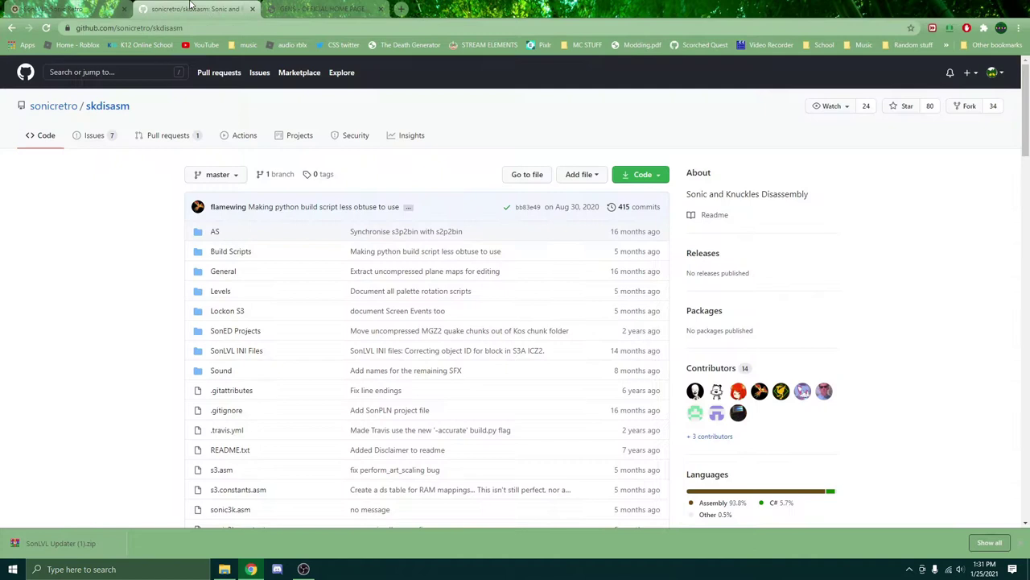
left_click(126, 9)
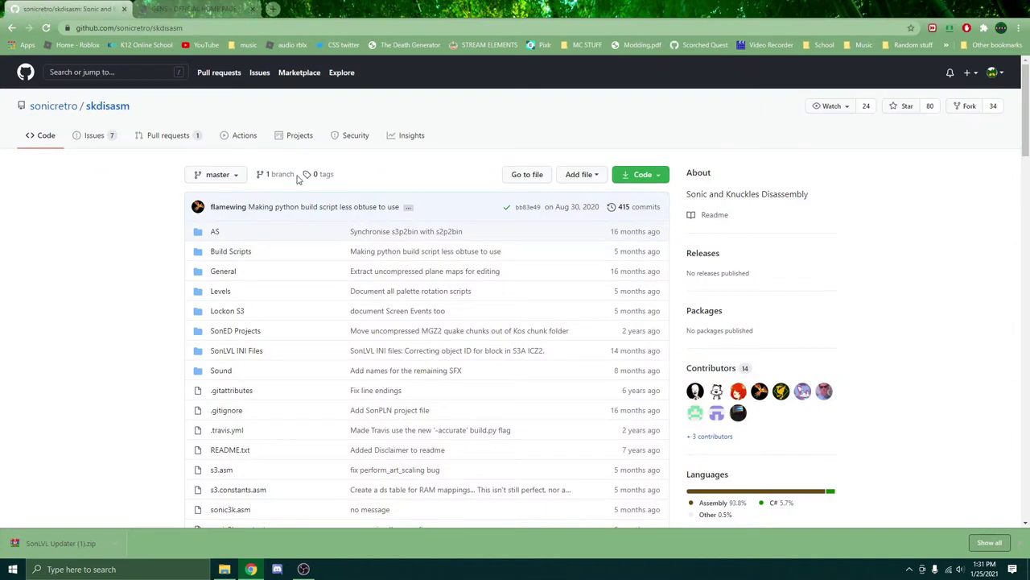
left_click(628, 177)
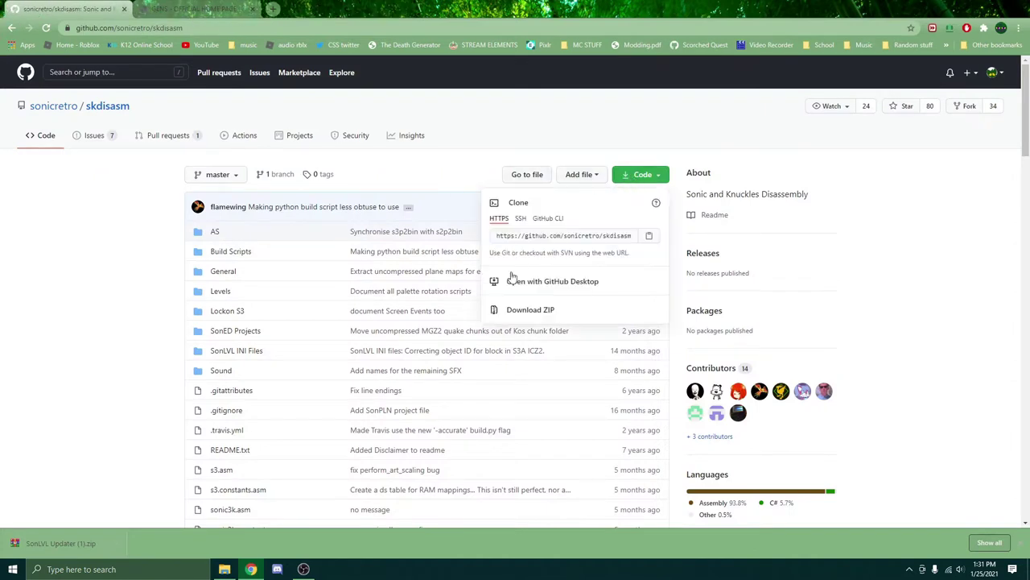
left_click(519, 314)
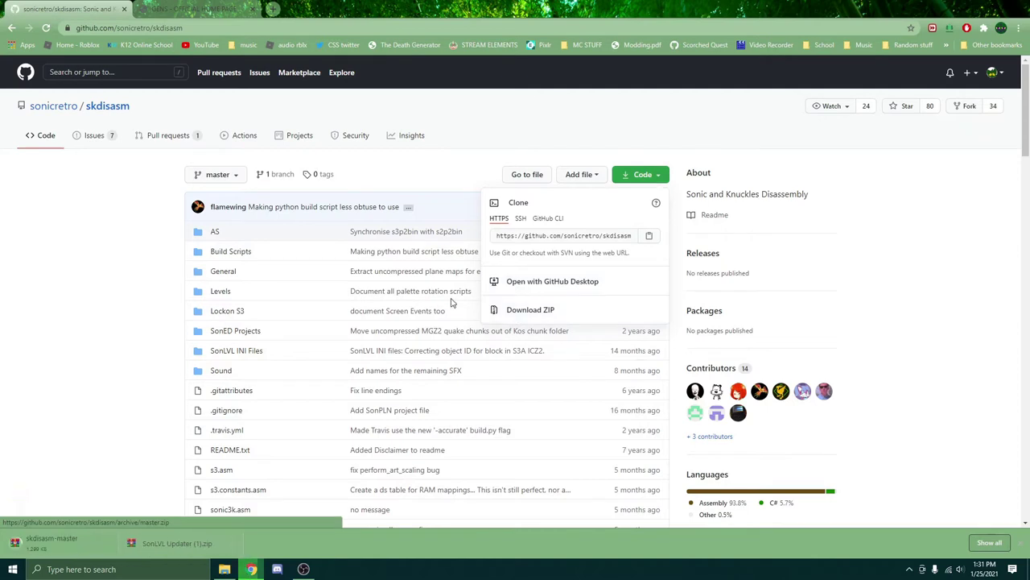
Step: Dismiss the repository's download menu and switch to the Gens downloads tab
left_click(42, 439)
scroll(44, 441, "down", 2)
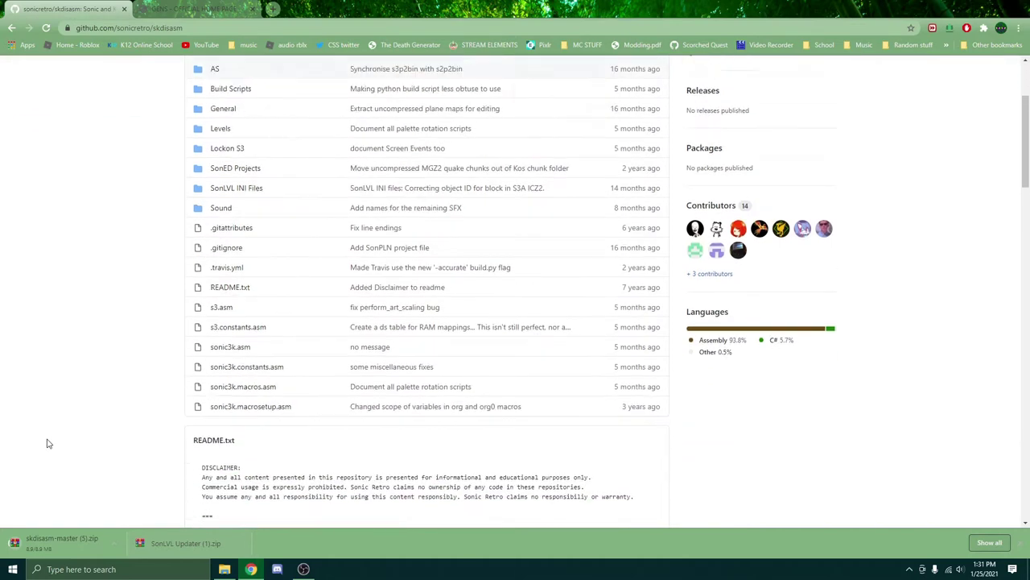
scroll(47, 443, "up", 2)
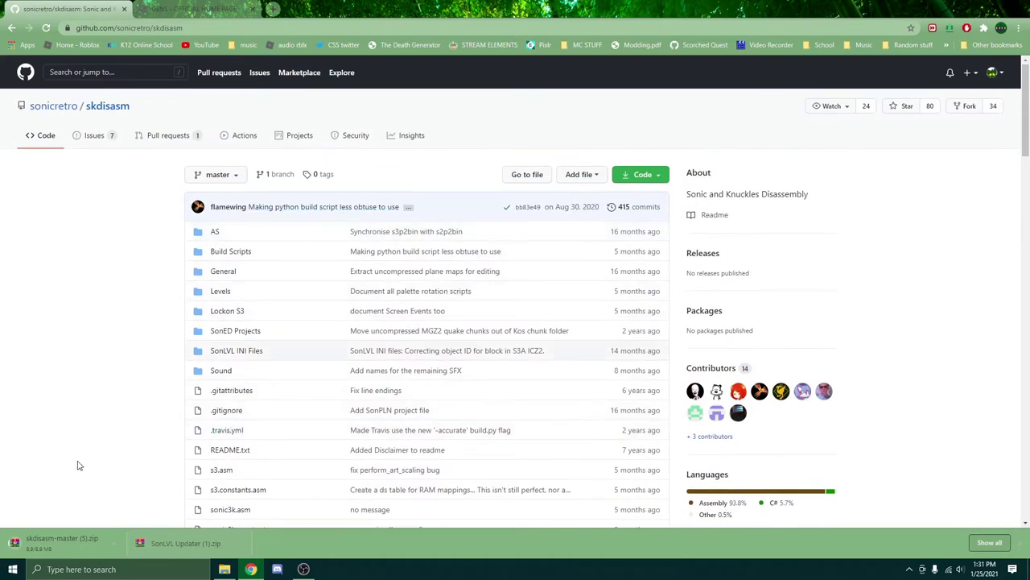
scroll(79, 465, "down", 1)
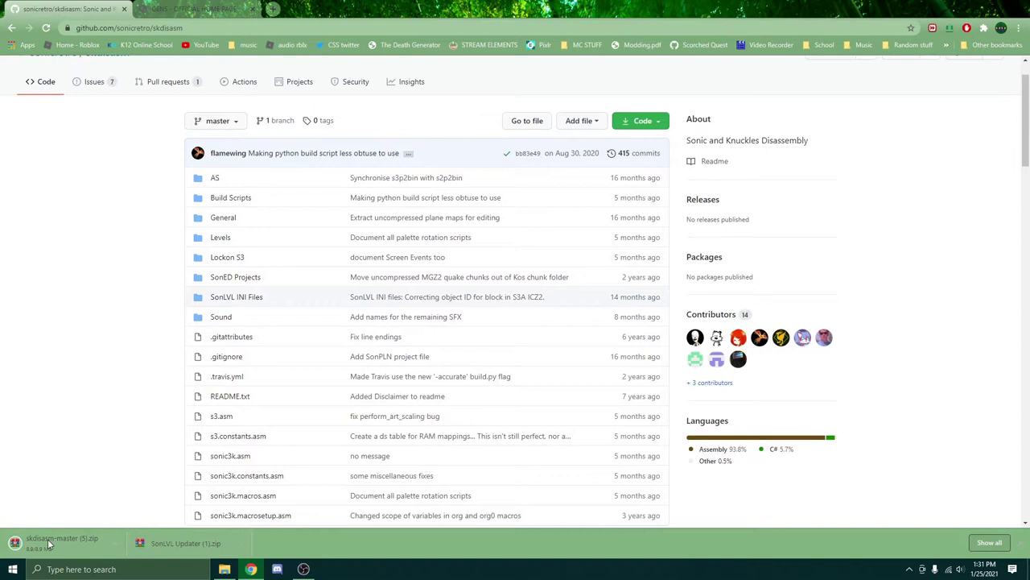
scroll(178, 116, "up", 1)
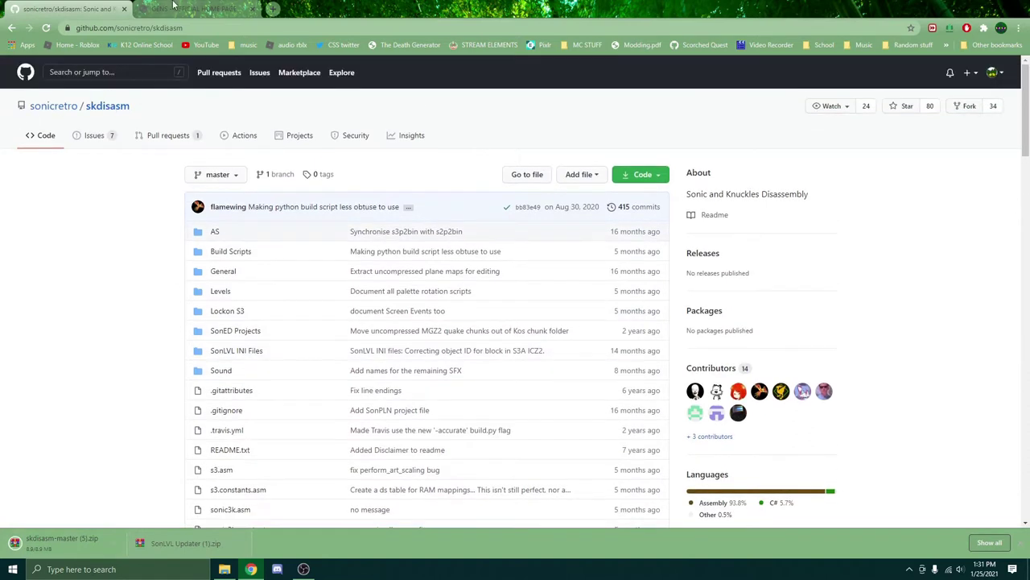
left_click(173, 7)
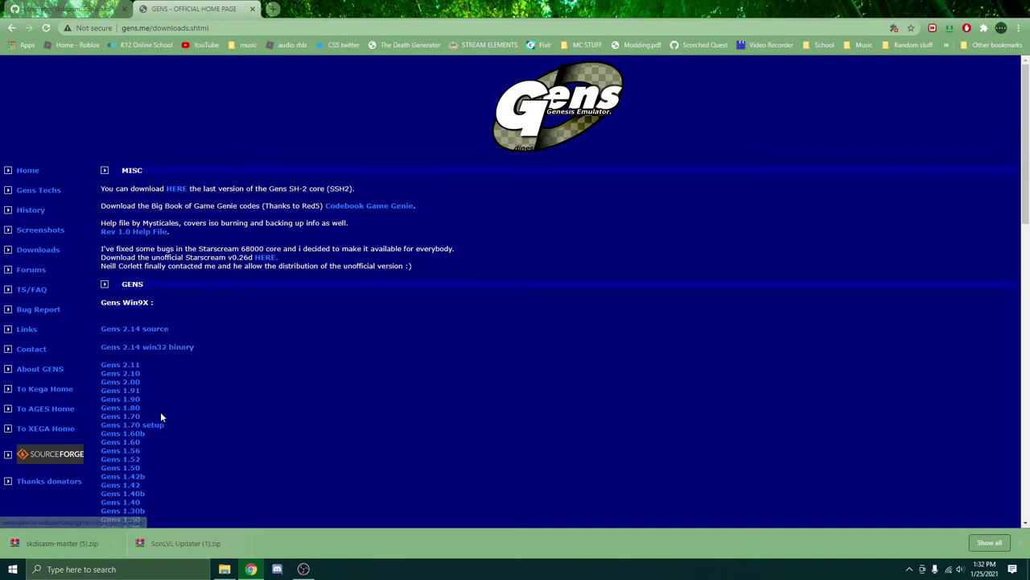
Step: Download wgens211.zip and copy it and the skdisasm zip into the editing folder
left_click(133, 366)
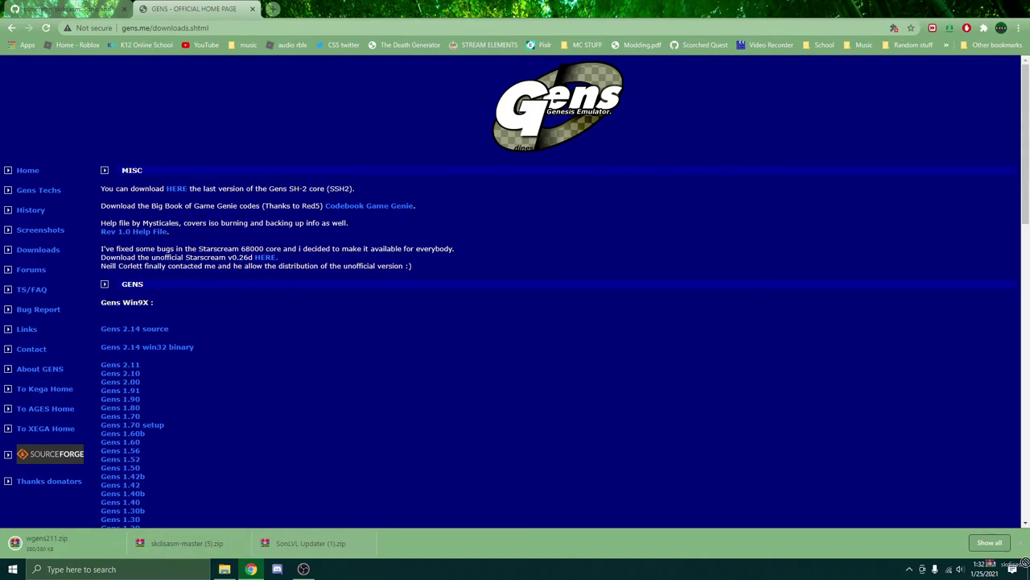
left_click_drag(1026, 573, 1001, 510)
left_click(252, 569)
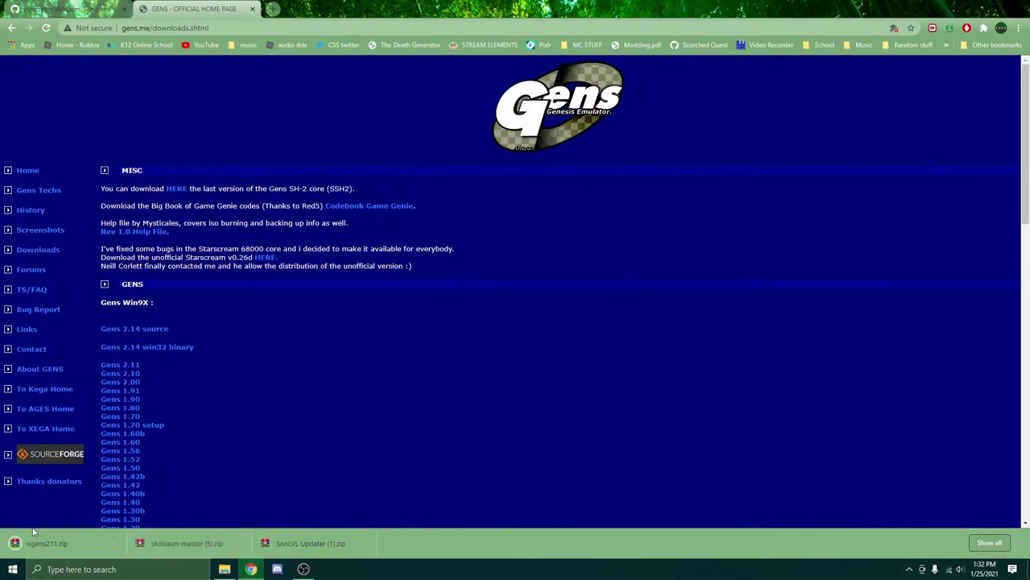
left_click_drag(41, 549, 1004, 515)
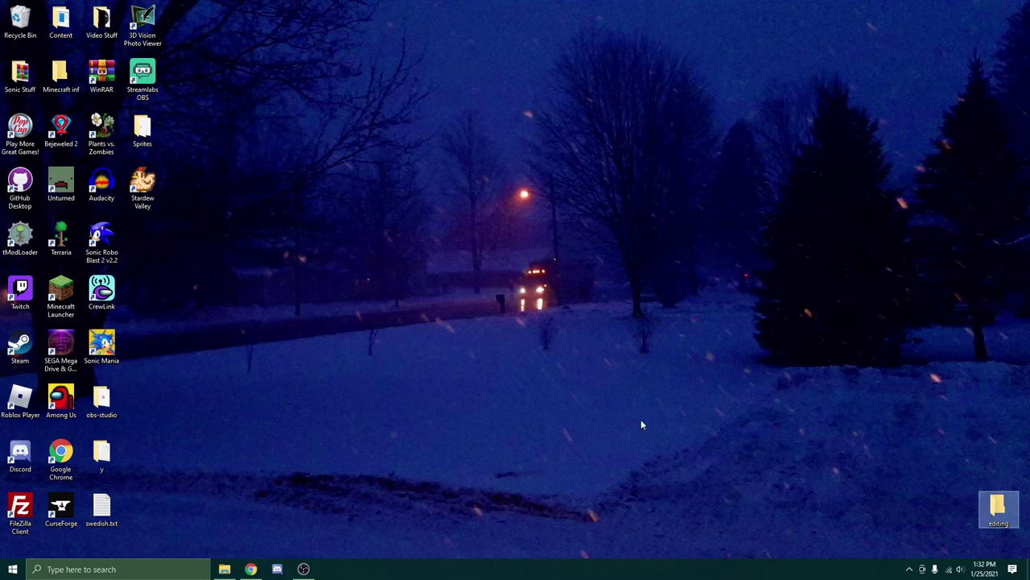
Step: Restore the editing folder window in File Explorer
left_click(225, 569)
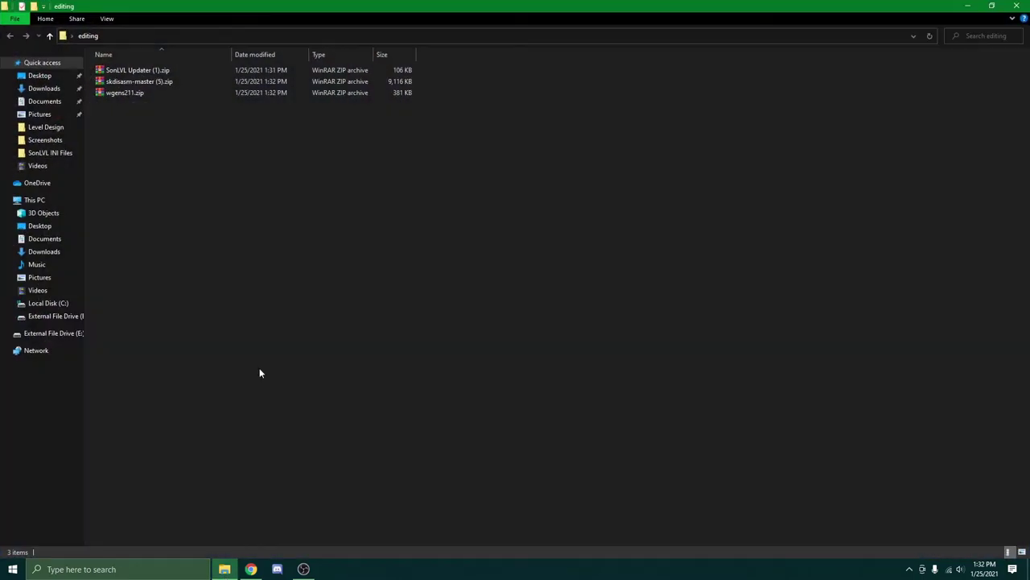
Step: Extract all files of SonLVL Updater (1).zip into a SonLVL Updater (1) folder with WinRAR
double_click(149, 71)
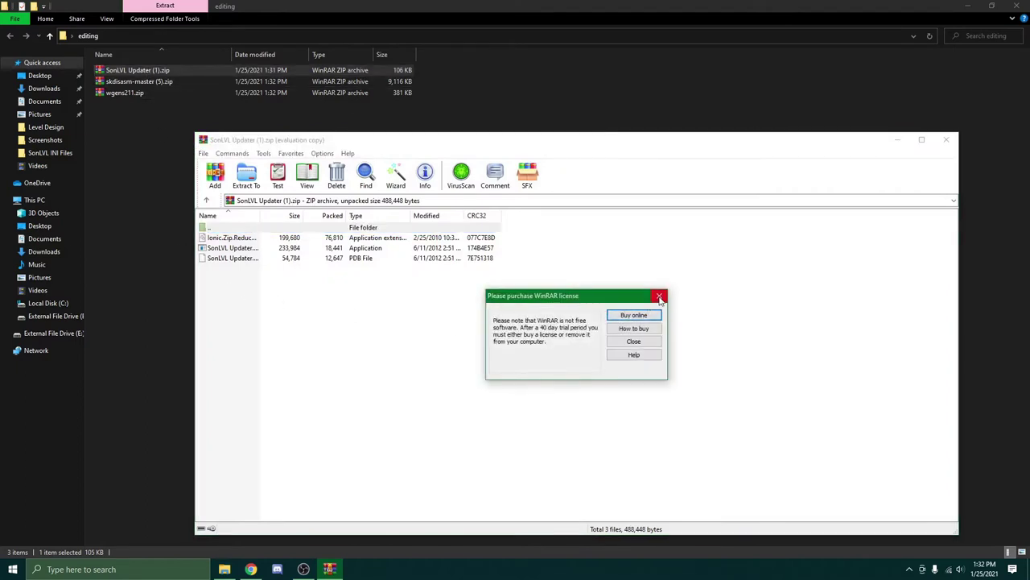
left_click(659, 298)
left_click_drag(235, 281, 234, 227)
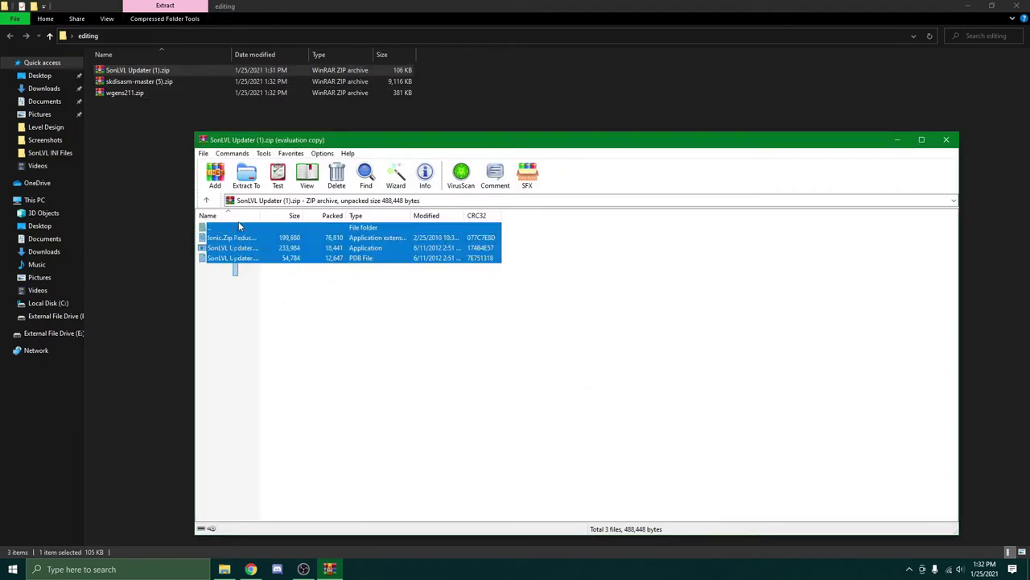
left_click(246, 178)
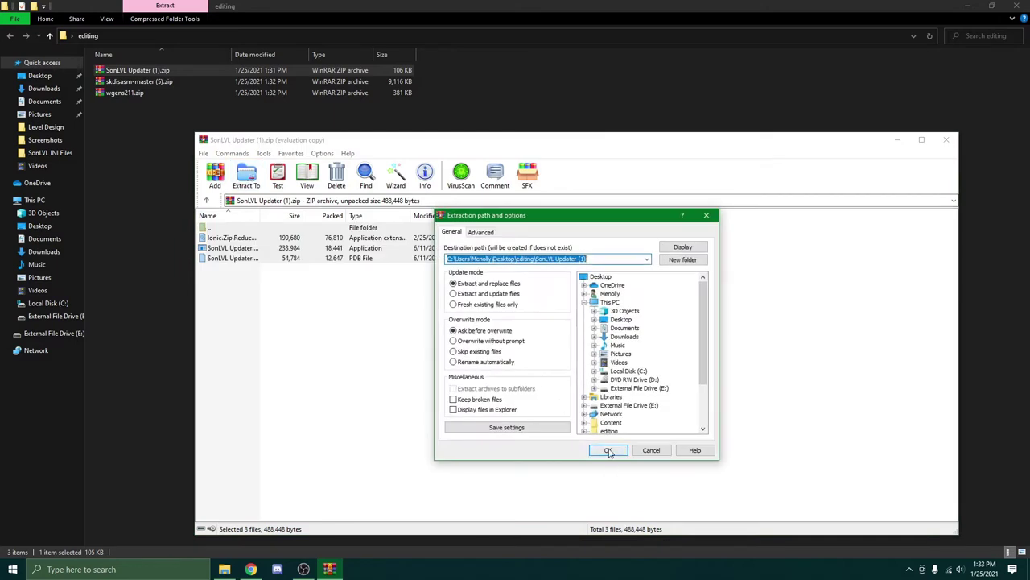
left_click(609, 450)
left_click(947, 141)
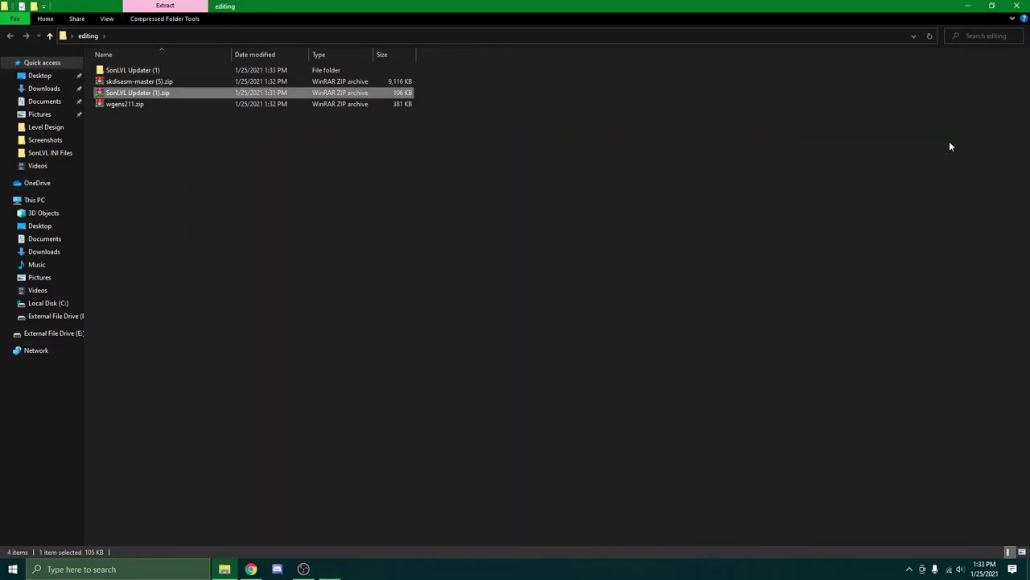
left_click(357, 213)
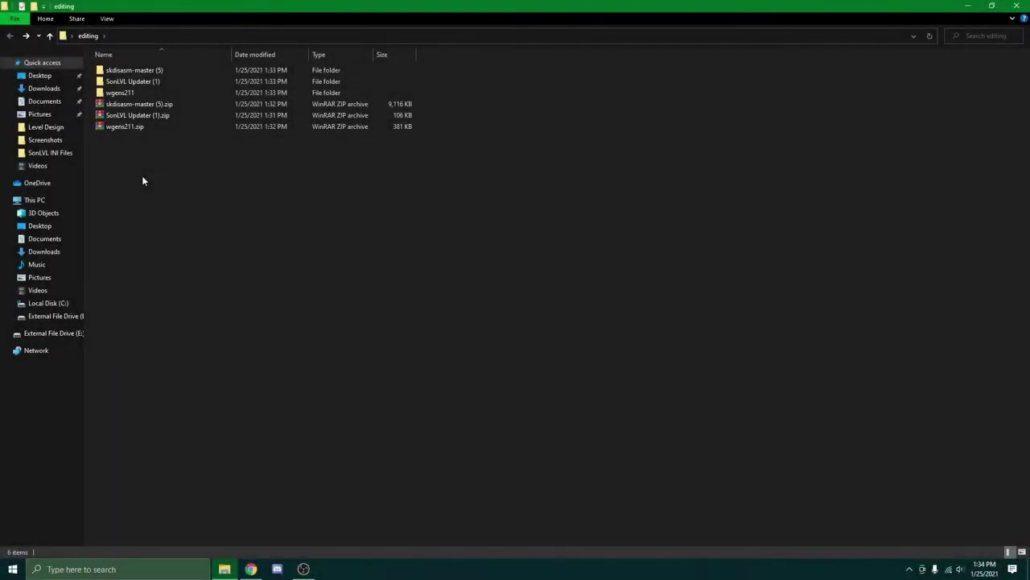
Step: Open the SonLVL Updater (1) folder and launch SonLVL Updater.exe
double_click(162, 81)
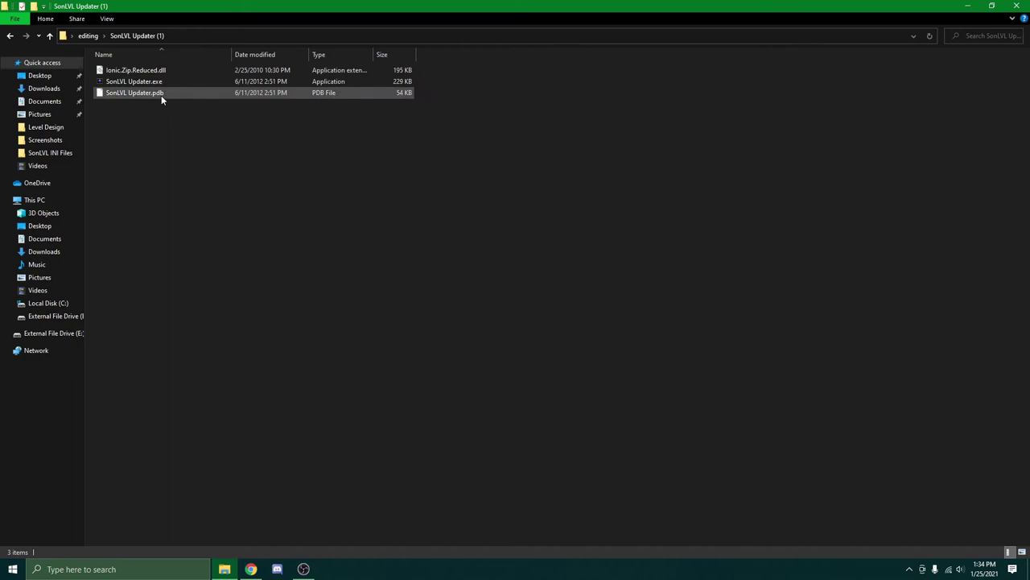
left_click(106, 18)
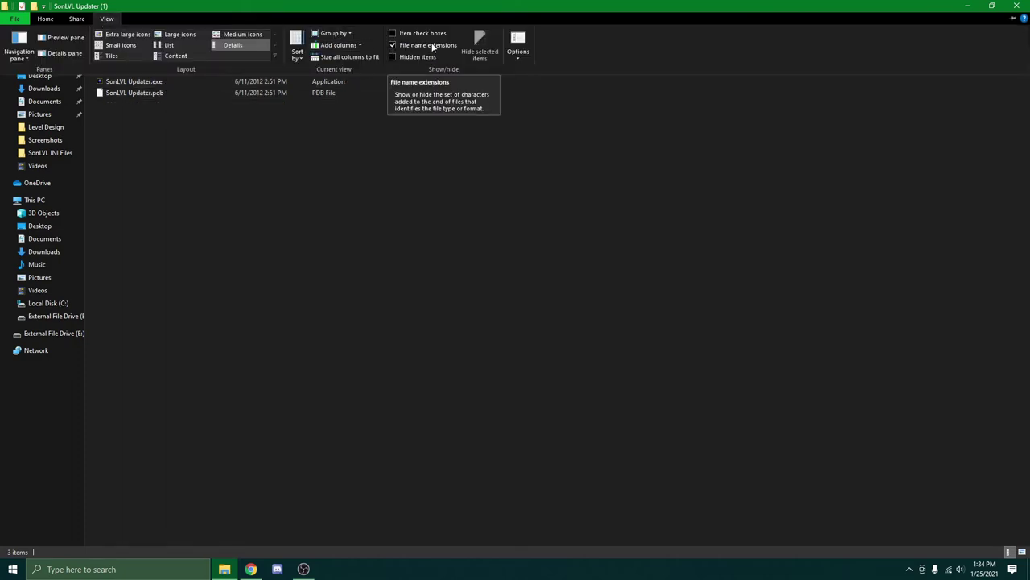
left_click(233, 181)
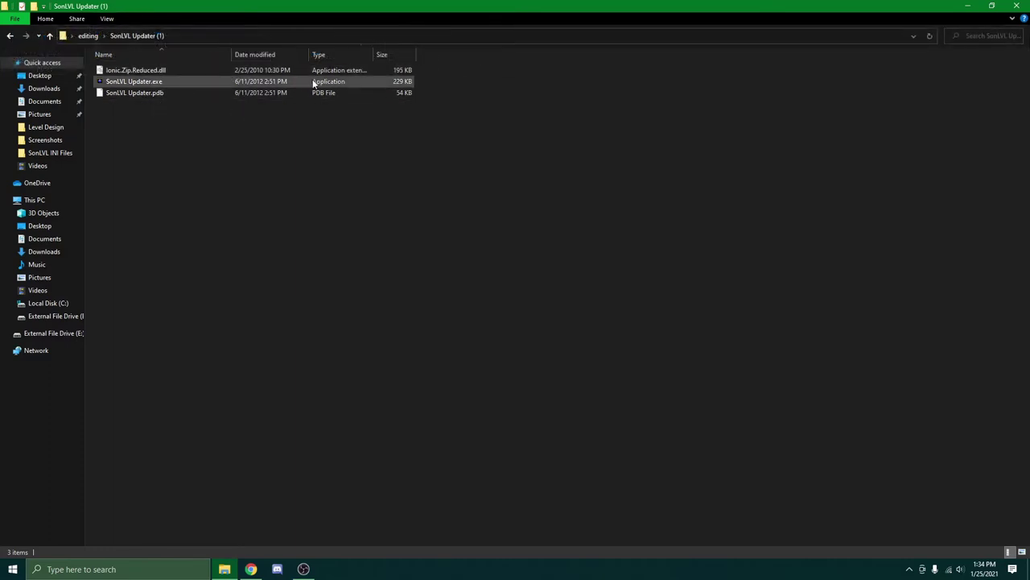
left_click(158, 83)
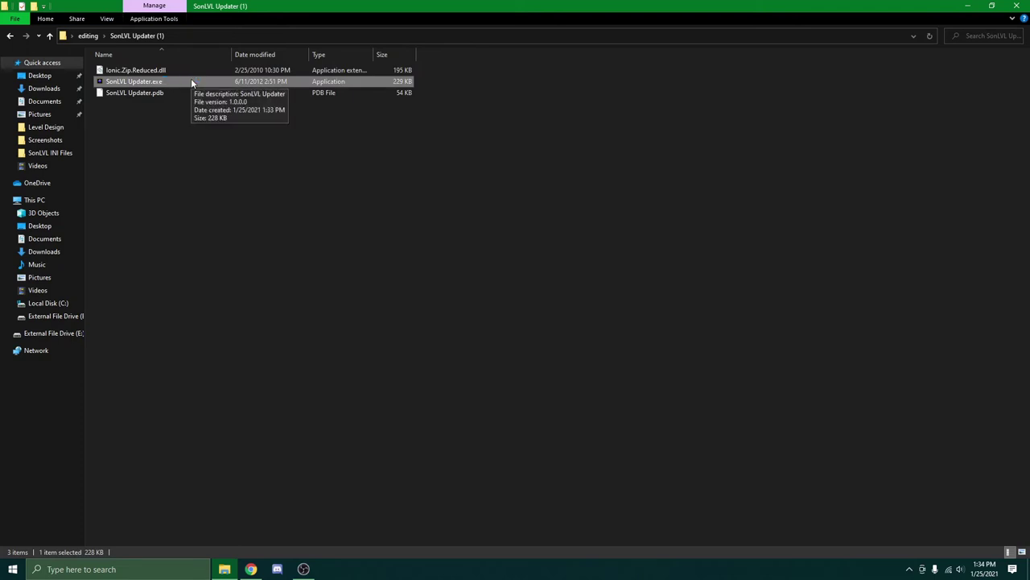
double_click(190, 81)
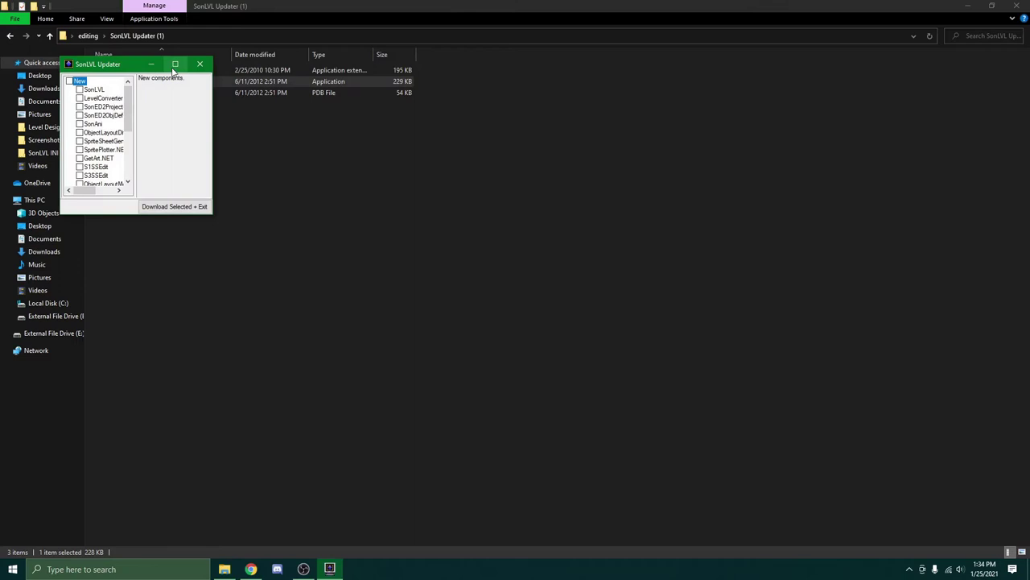
Step: Download the SonLVL component with the updater and select the resulting SonLVL.exe
left_click(174, 65)
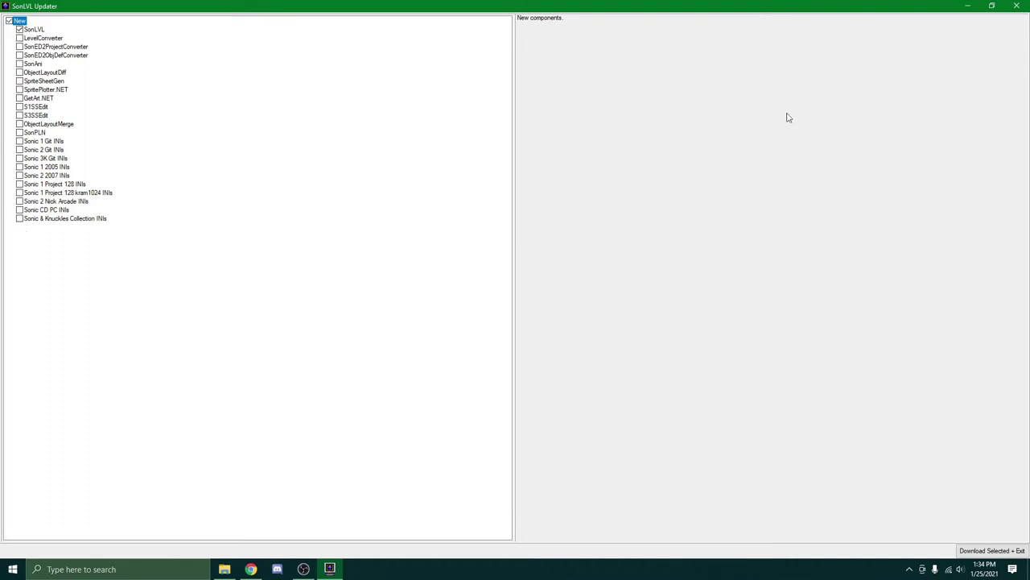
left_click(996, 552)
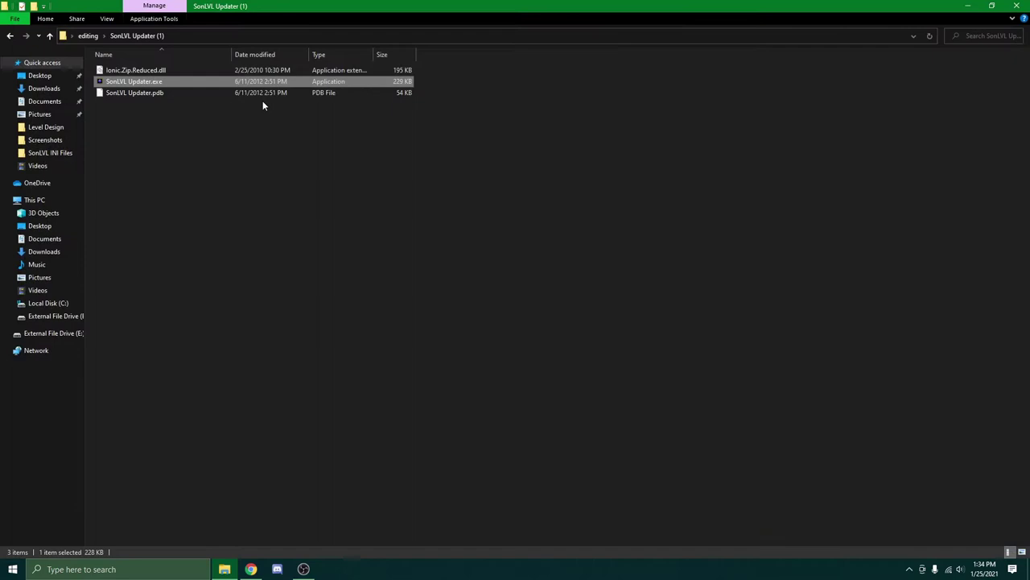
left_click(178, 344)
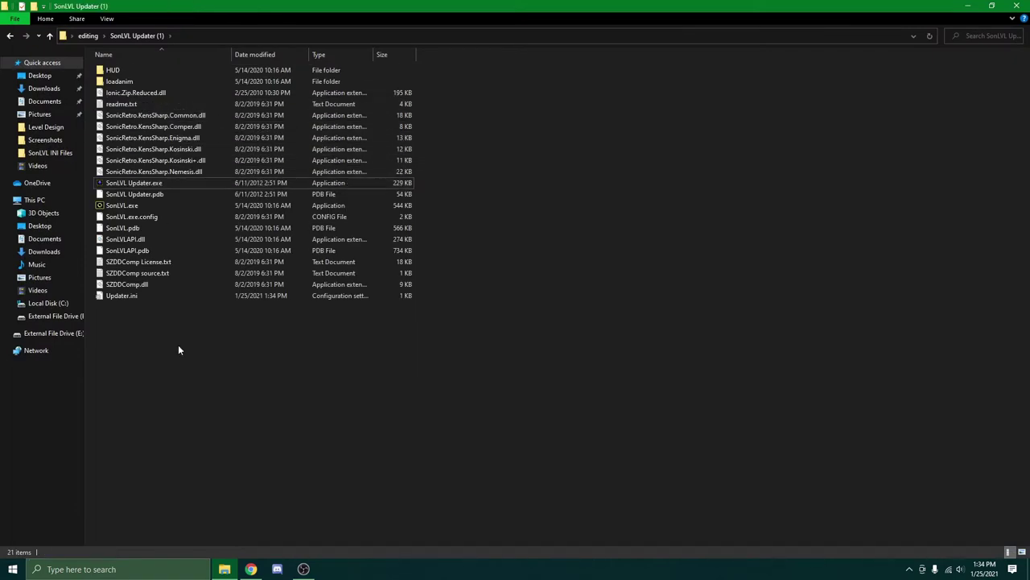
left_click(157, 206)
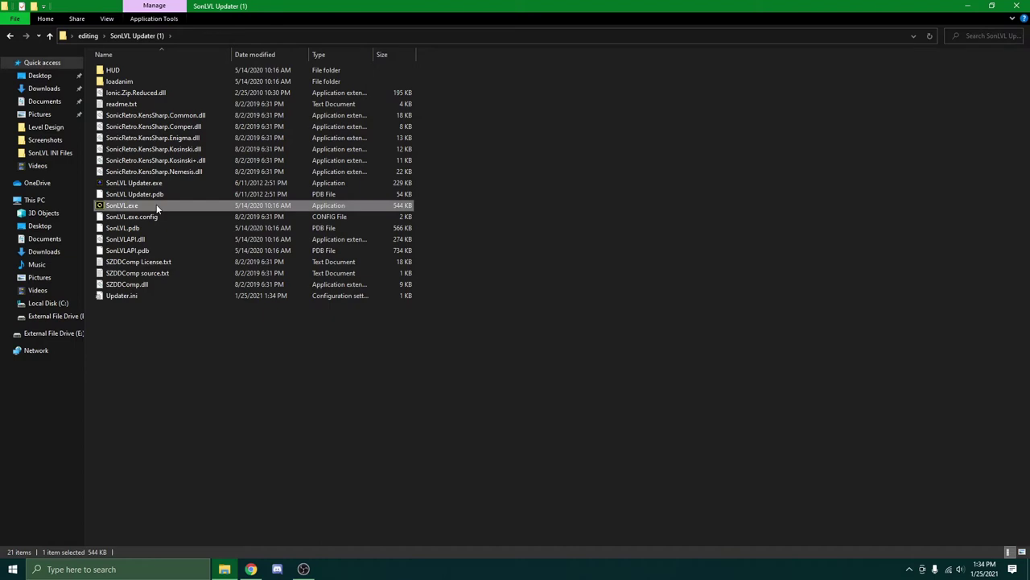
Step: Launch SonLVL maximized and load skdisasm-master's SonLVL INI Files\SonLVL.ini as the project
double_click(157, 206)
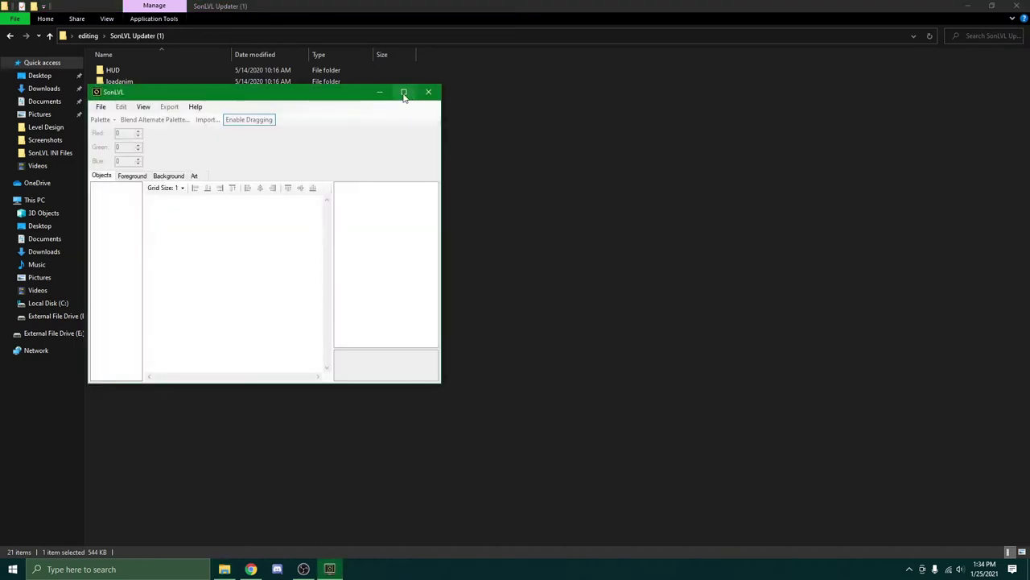
left_click(404, 93)
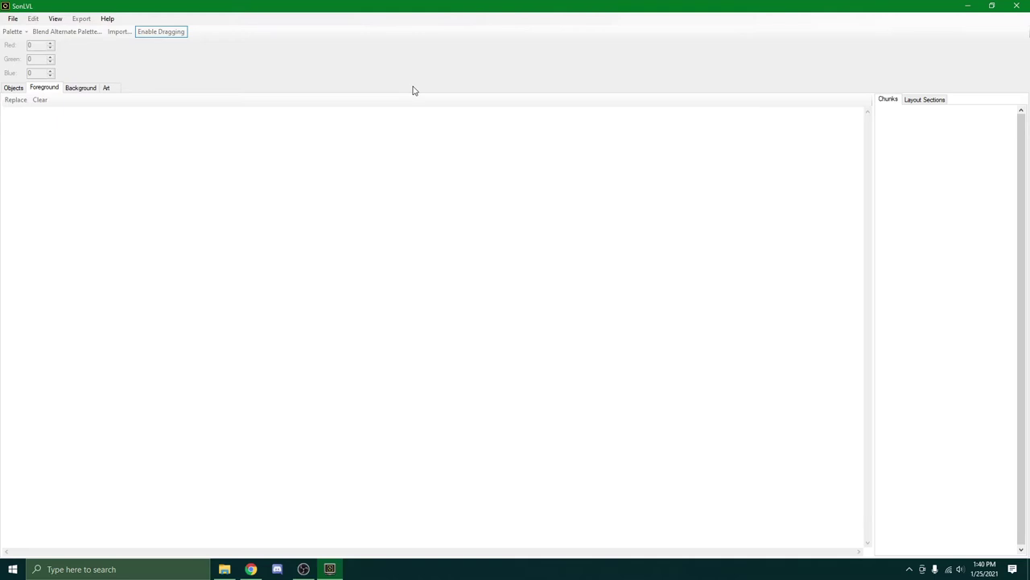
left_click(13, 18)
left_click(30, 31)
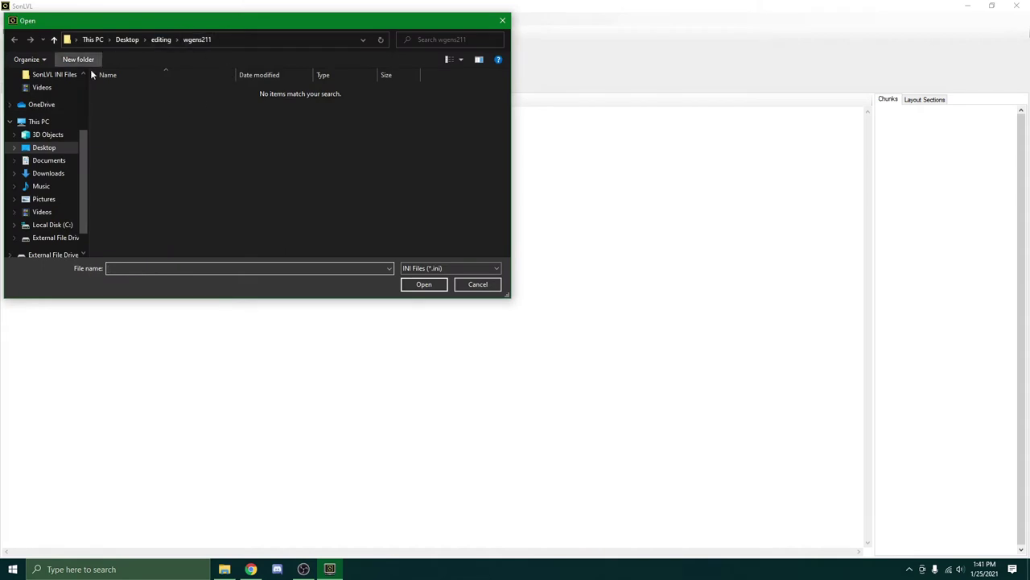
scroll(48, 121, "up", 3)
left_click(42, 97)
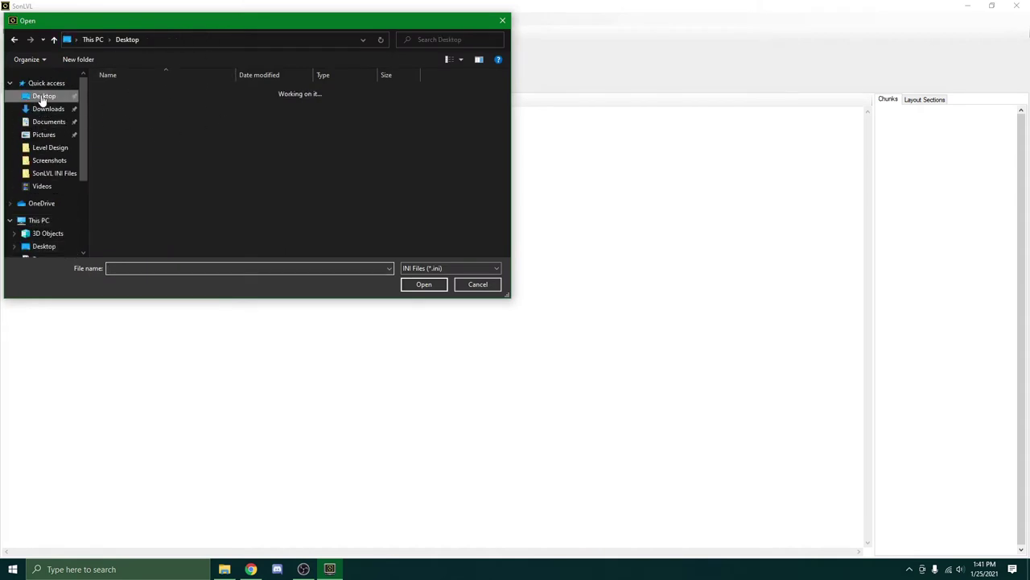
double_click(138, 102)
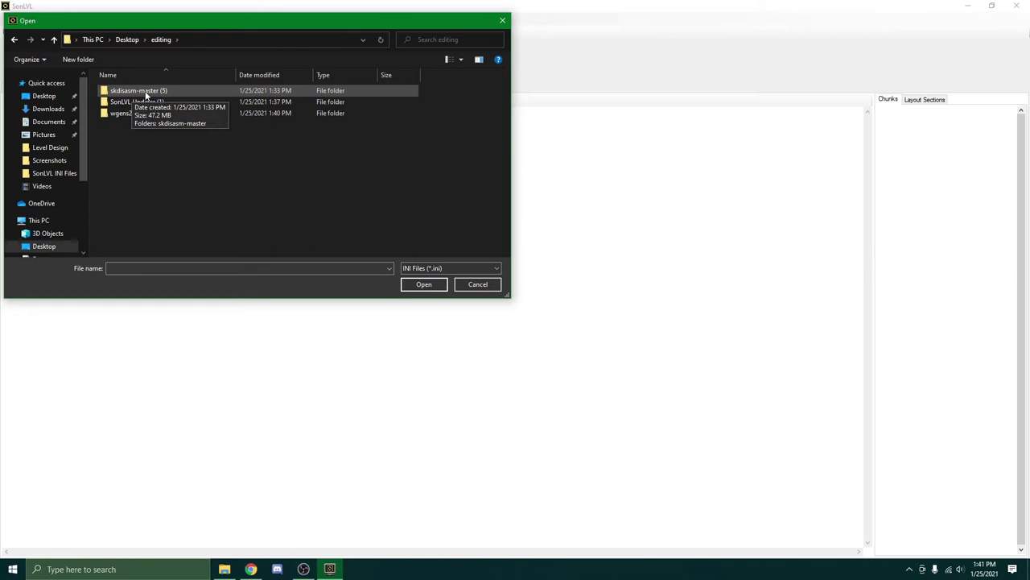
double_click(153, 94)
double_click(126, 90)
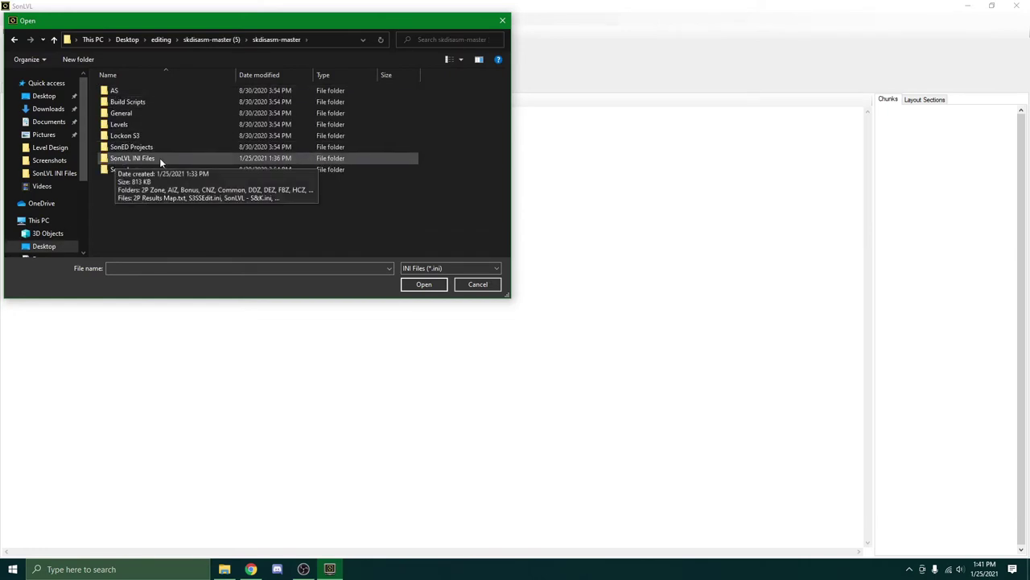
double_click(160, 160)
scroll(160, 160, "down", 5)
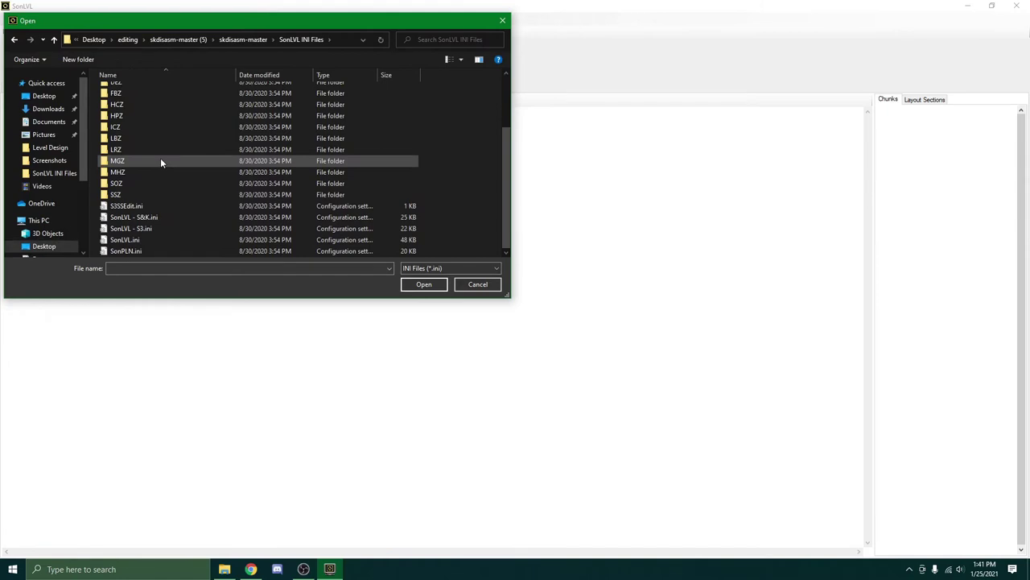
double_click(123, 239)
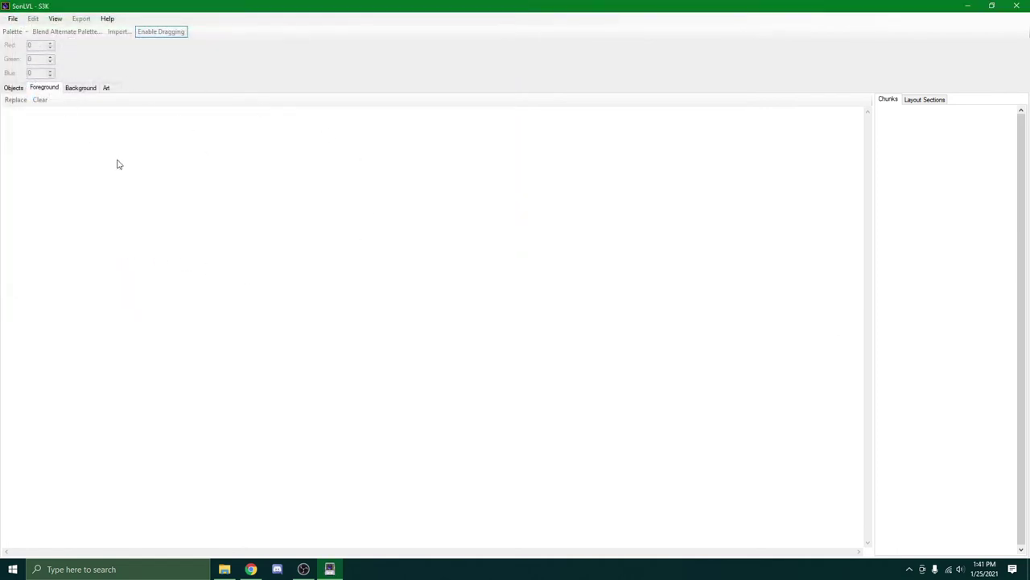
Step: Browse File > Change Level to the Sonic 3 level list, reaching Angel Island Zone Act 1
left_click(14, 19)
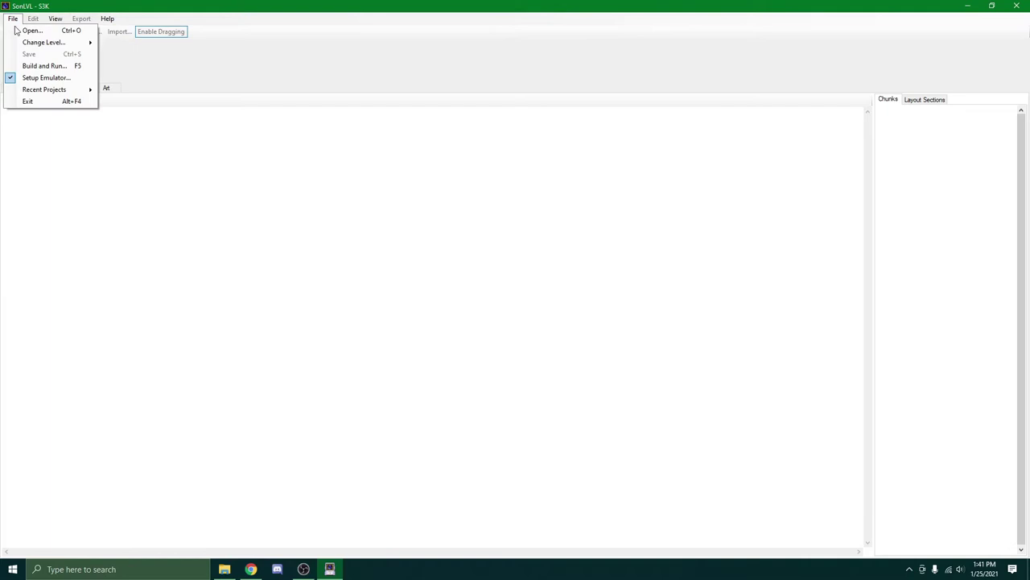
mouse_move(58, 44)
mouse_move(121, 47)
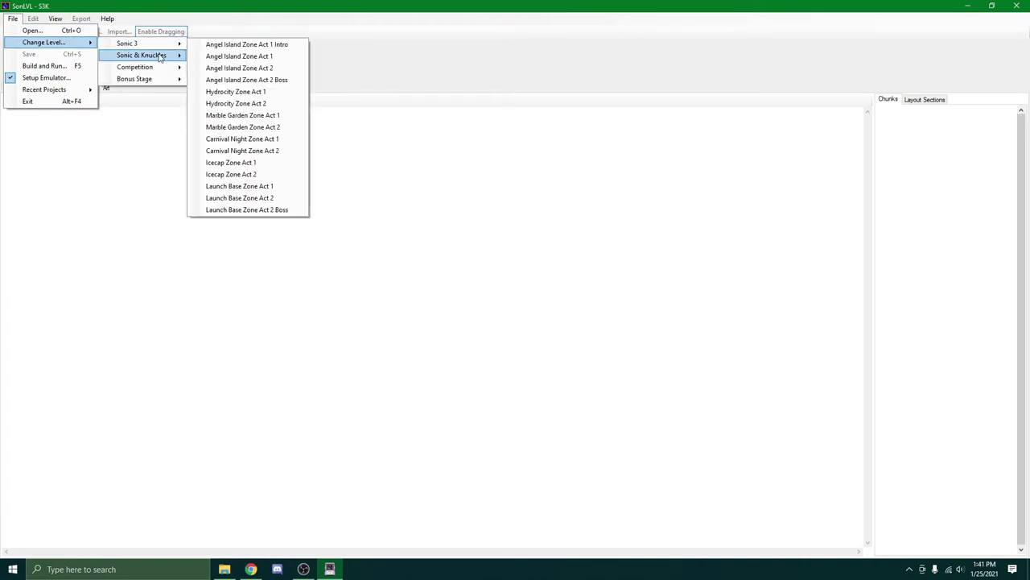
mouse_move(169, 72)
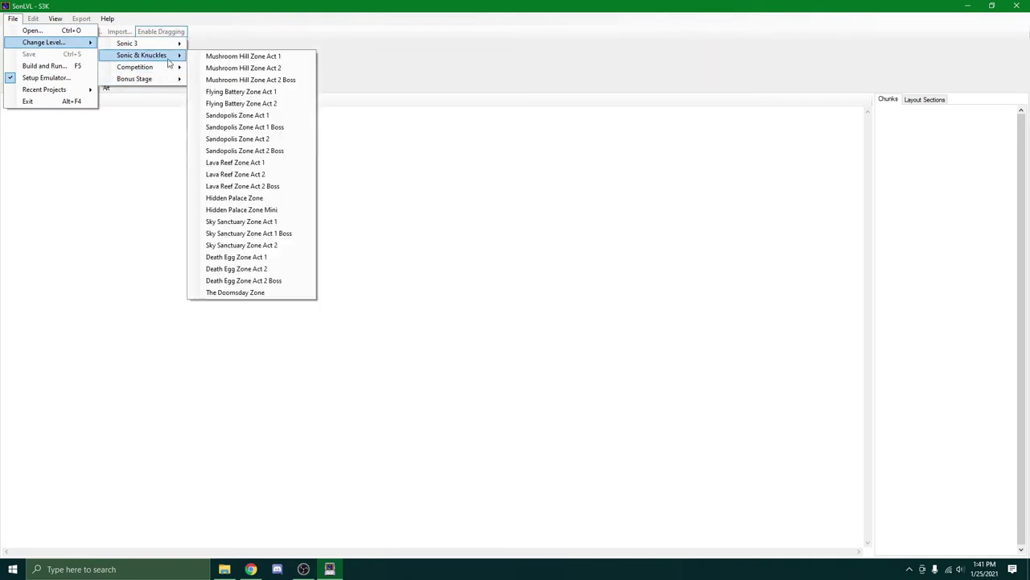
mouse_move(169, 49)
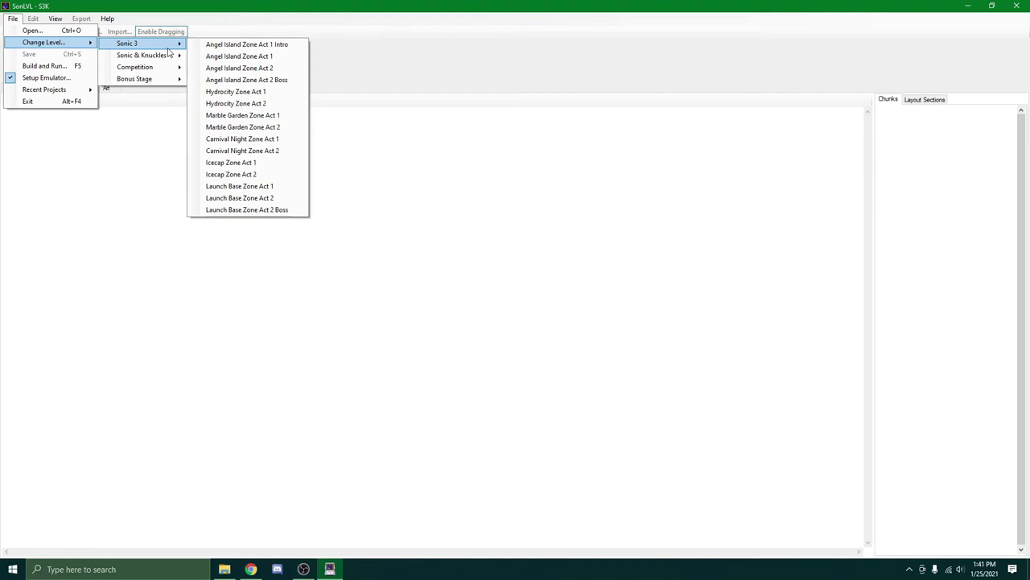
Step: Load Angel Island Zone Act 1 and scroll around to survey the level
left_click(236, 56)
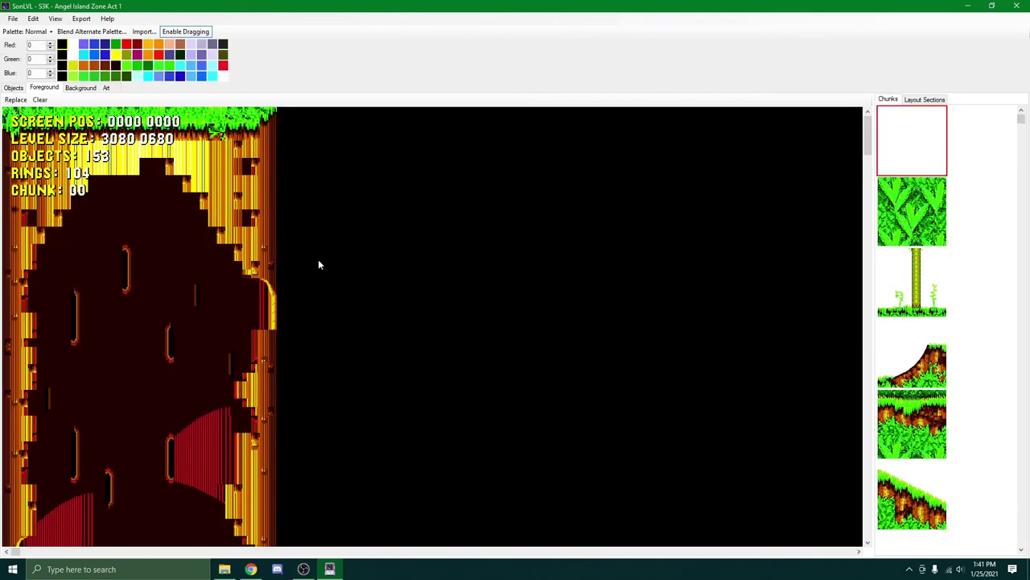
scroll(359, 304, "down", 5)
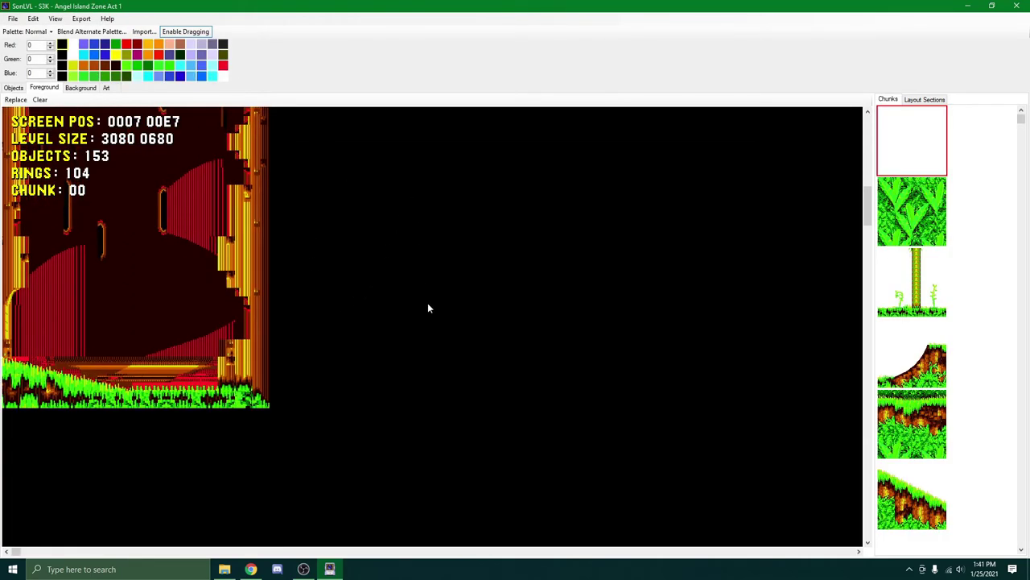
scroll(427, 304, "up", 3)
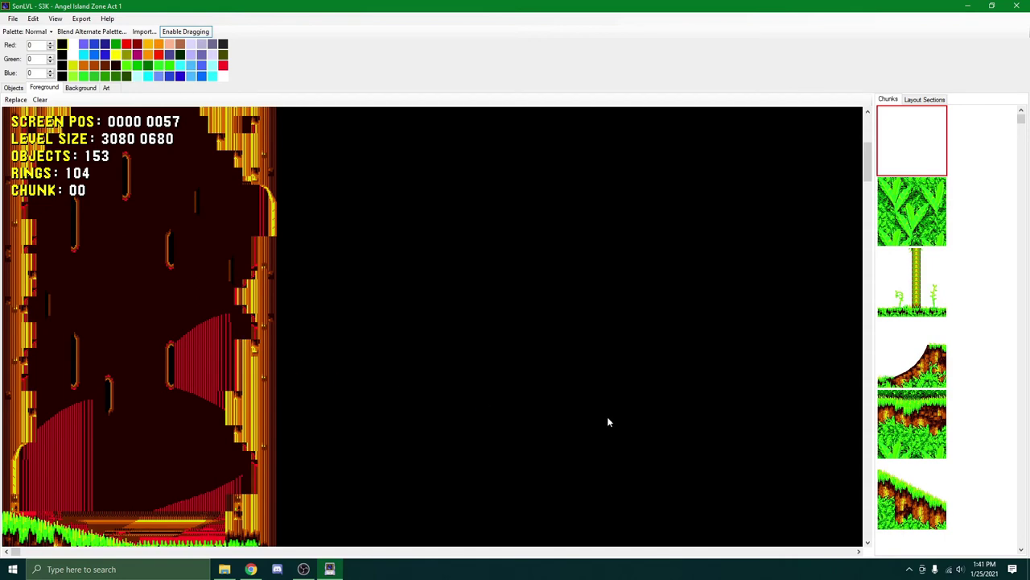
scroll(607, 421, "down", 10)
scroll(606, 422, "right", 15)
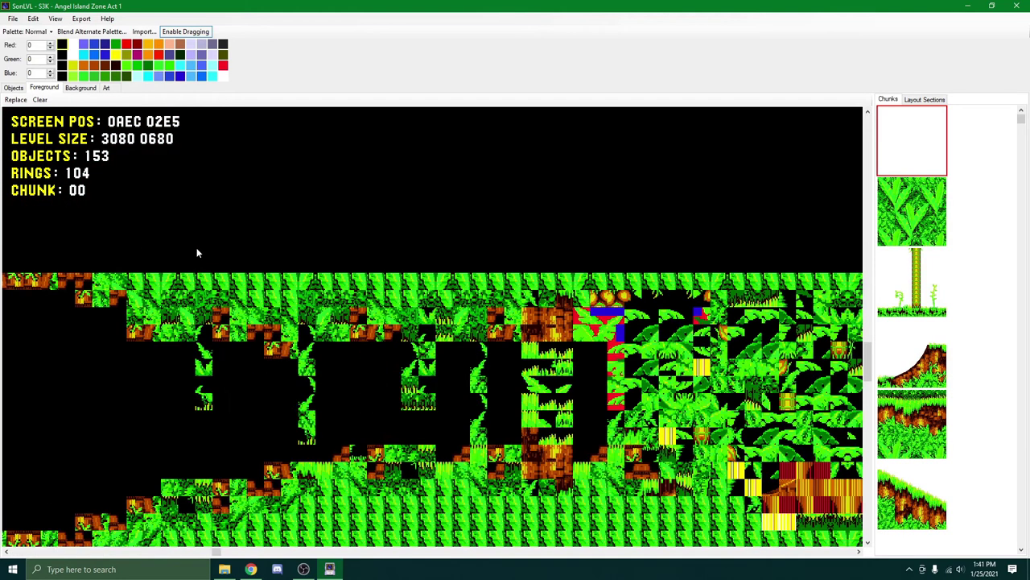
scroll(197, 253, "left", 3)
scroll(643, 367, "right", 10)
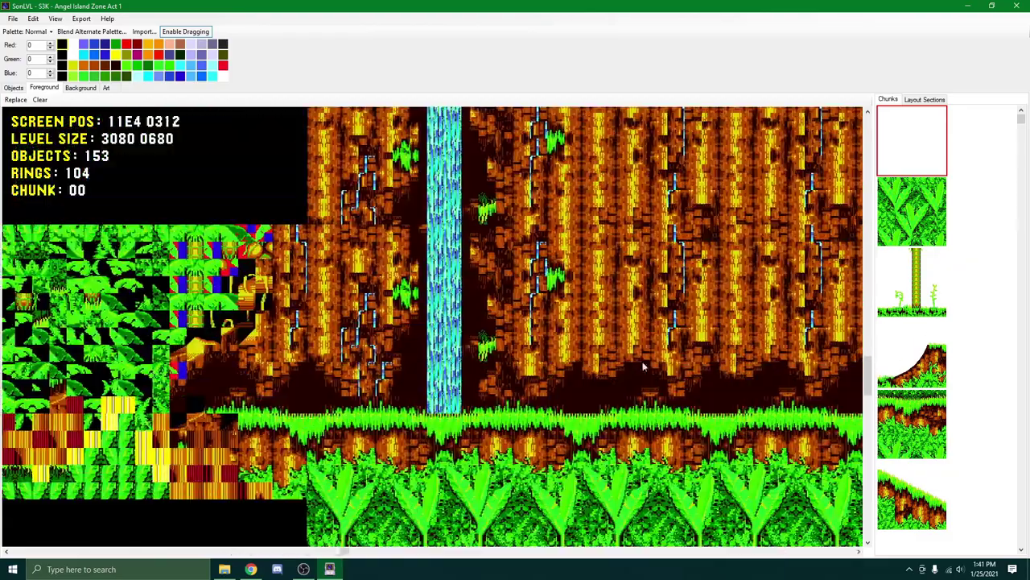
scroll(643, 367, "right", 6)
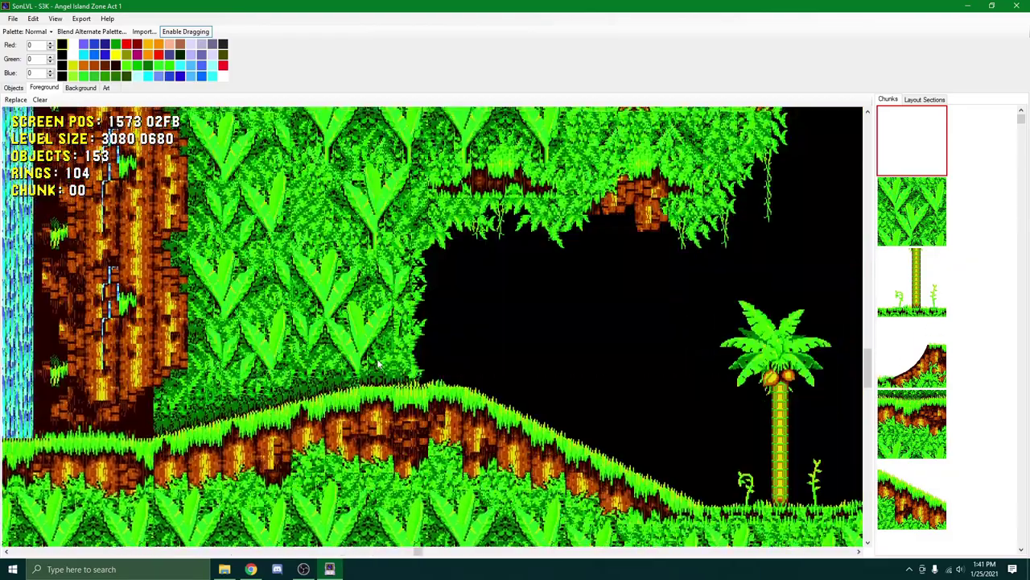
scroll(378, 364, "right", 8)
Step: Paint blank chunk 00 over the palm trees and grassy hill to erase them
scroll(346, 379, "down", 2)
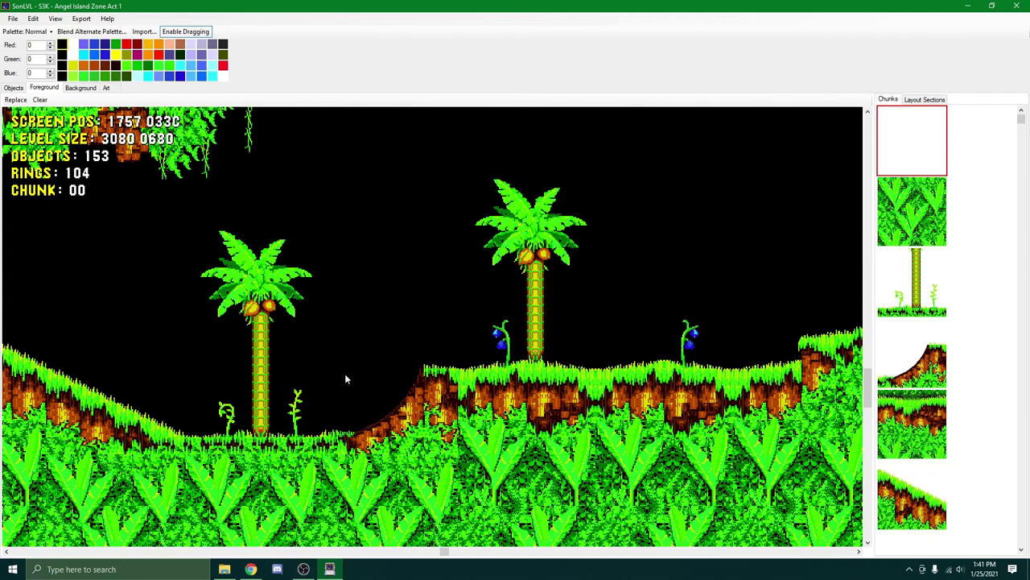
mouse_move(346, 378)
left_mouse_down()
mouse_move(700, 385)
mouse_move(785, 418)
mouse_move(487, 504)
mouse_move(202, 504)
mouse_move(728, 572)
mouse_move(801, 506)
mouse_move(473, 311)
mouse_move(306, 273)
mouse_move(290, 292)
mouse_move(431, 388)
left_mouse_up()
scroll(483, 382, "down", 2)
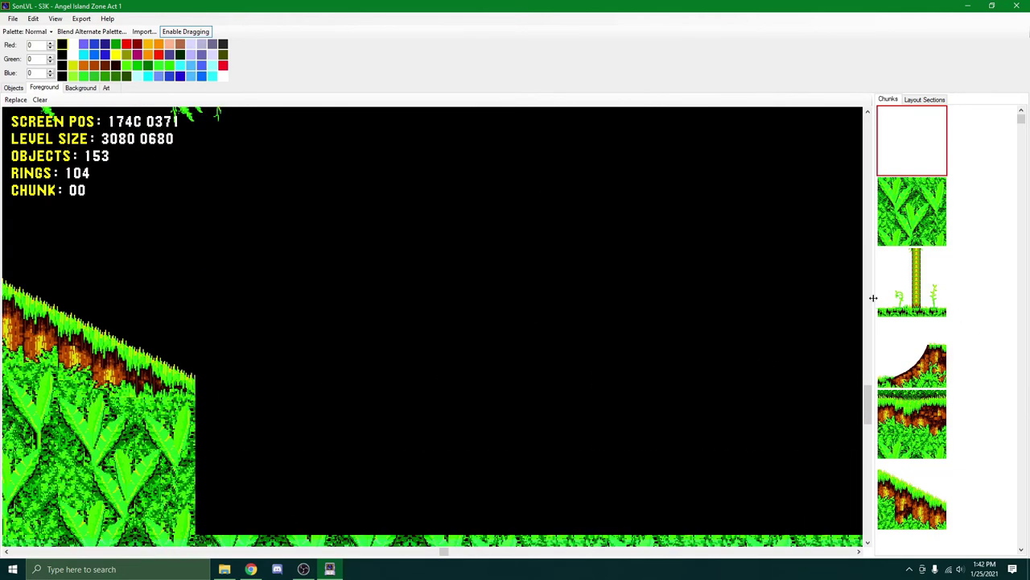
Step: Widen the Chunks list to three columns and paint a long strip of grassy ground along the bottom
left_click_drag(874, 297, 788, 308)
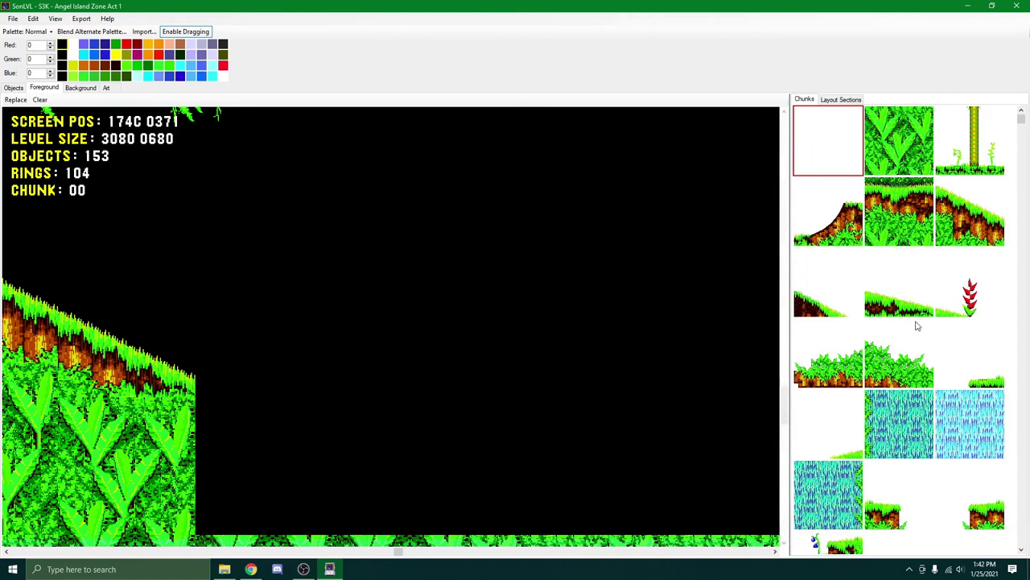
left_click(914, 229)
left_click_drag(240, 428, 675, 439)
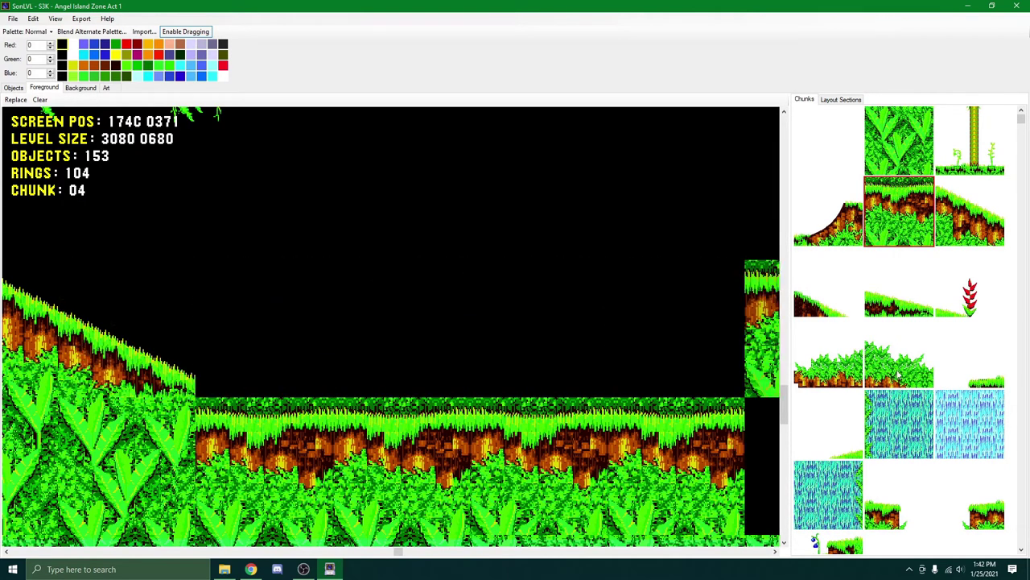
Step: Place small grass-topped chunk 10 on the flat ground near the foot of the slope
scroll(898, 375, "down", 4)
left_click(916, 311)
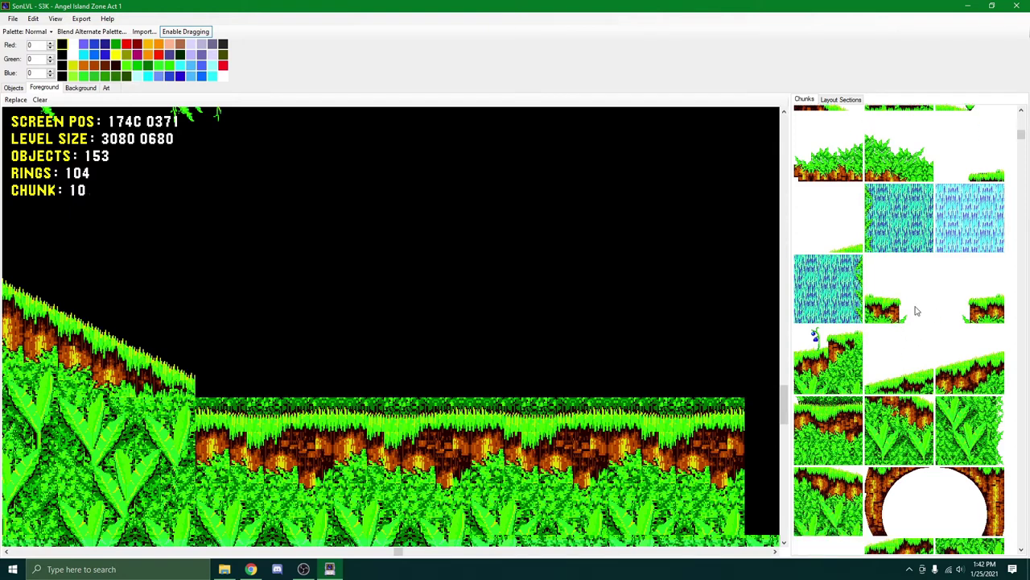
left_click(308, 329)
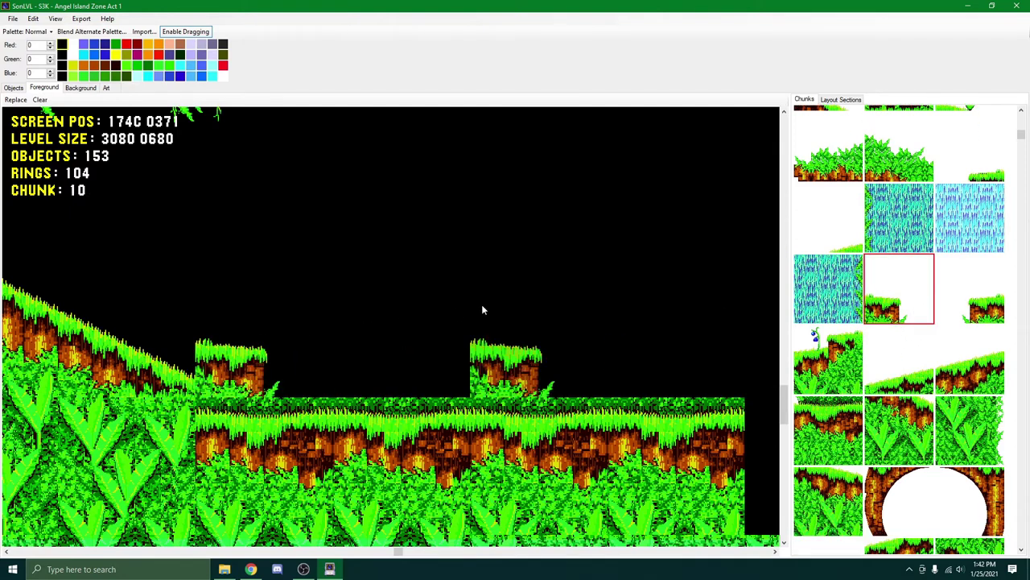
left_click(13, 17)
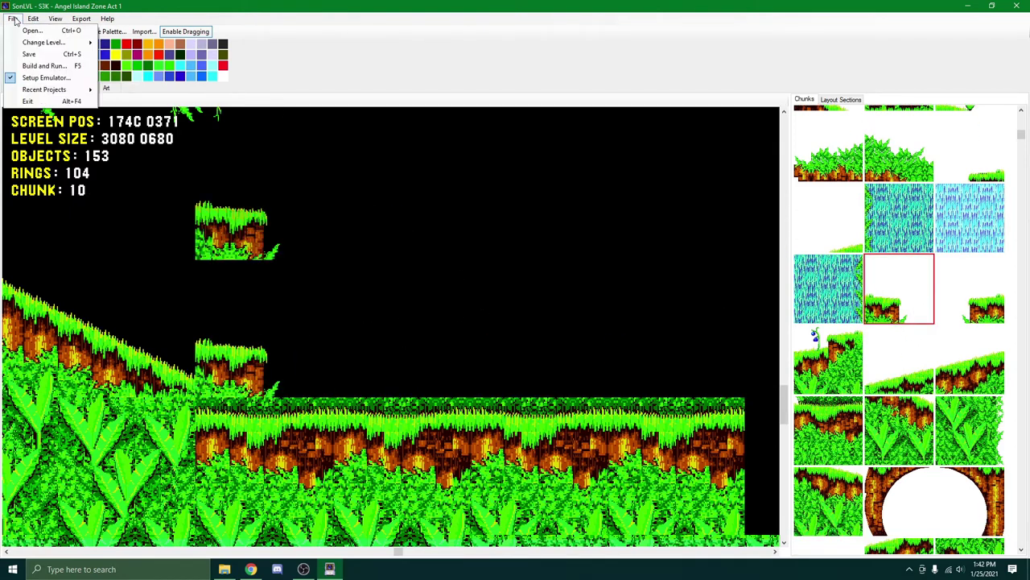
Step: Set gens.exe from Desktop\editing\wgens211 as the emulator, then reselect empty chunk 00
left_click(46, 77)
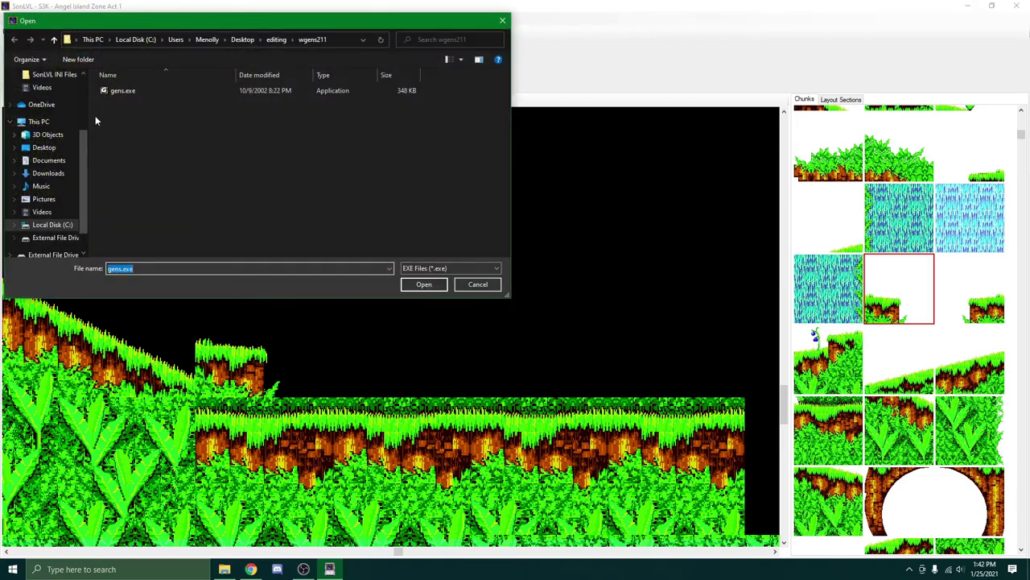
scroll(44, 161, "up", 3)
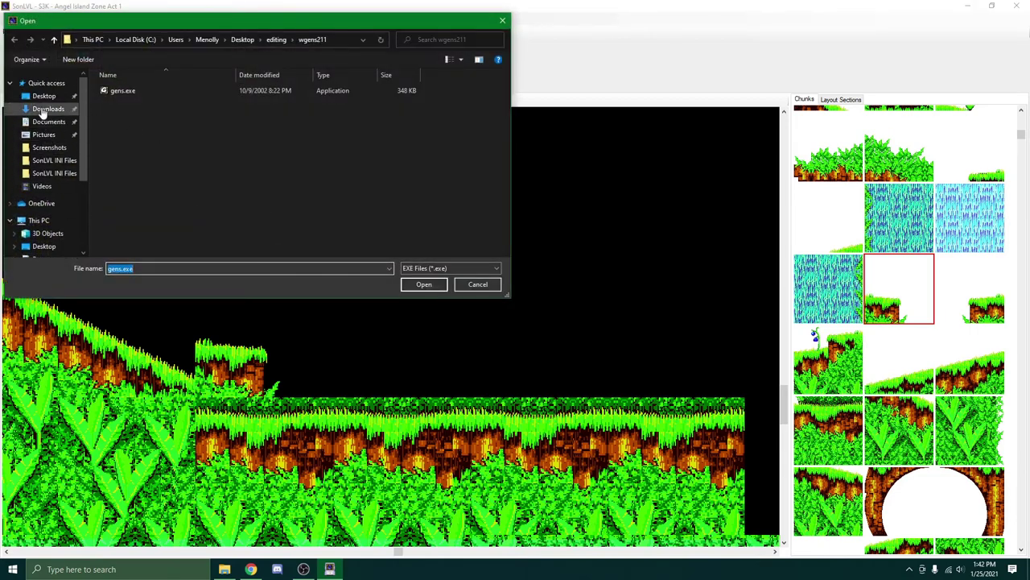
left_click(41, 98)
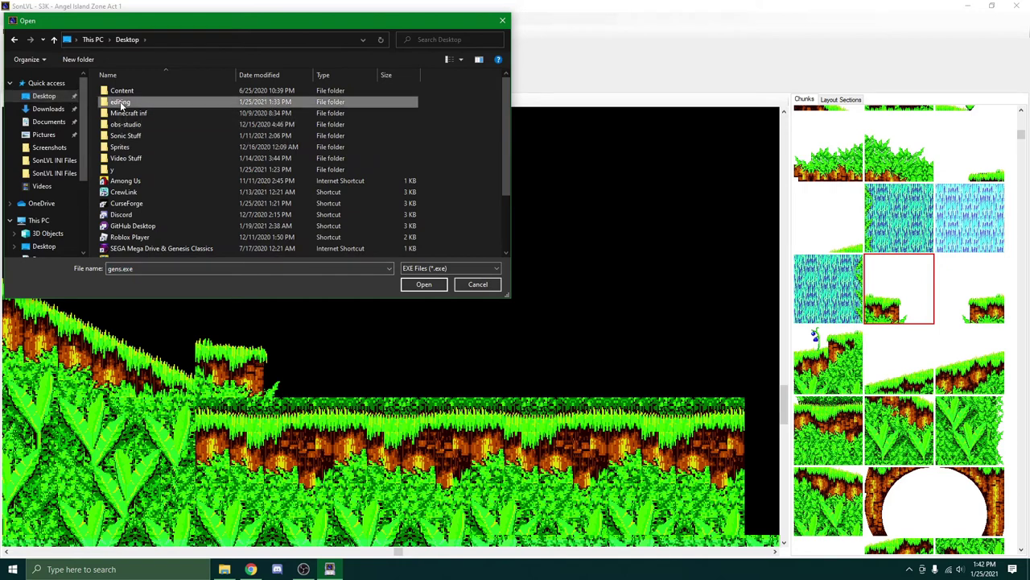
double_click(120, 104)
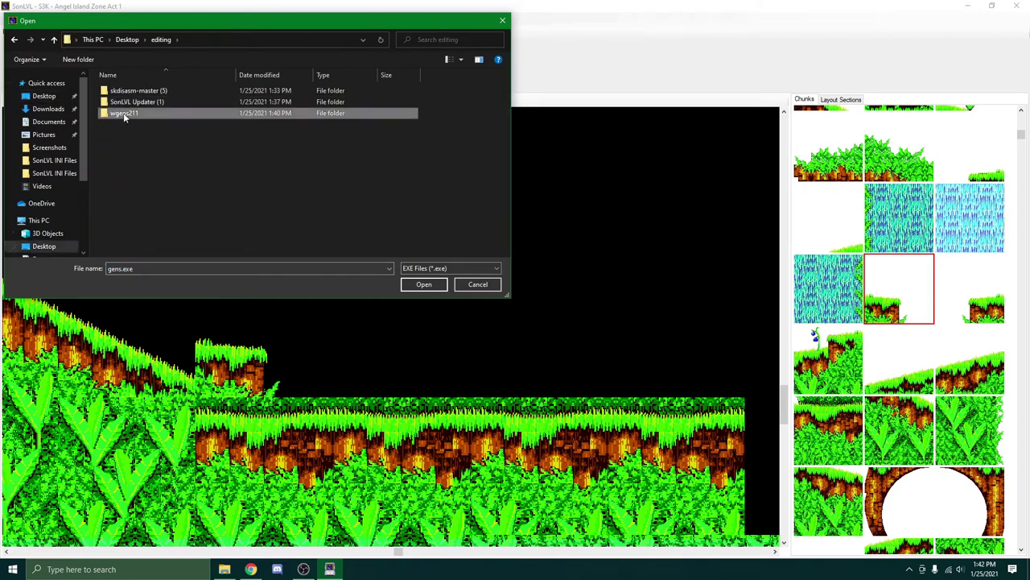
double_click(123, 113)
double_click(119, 91)
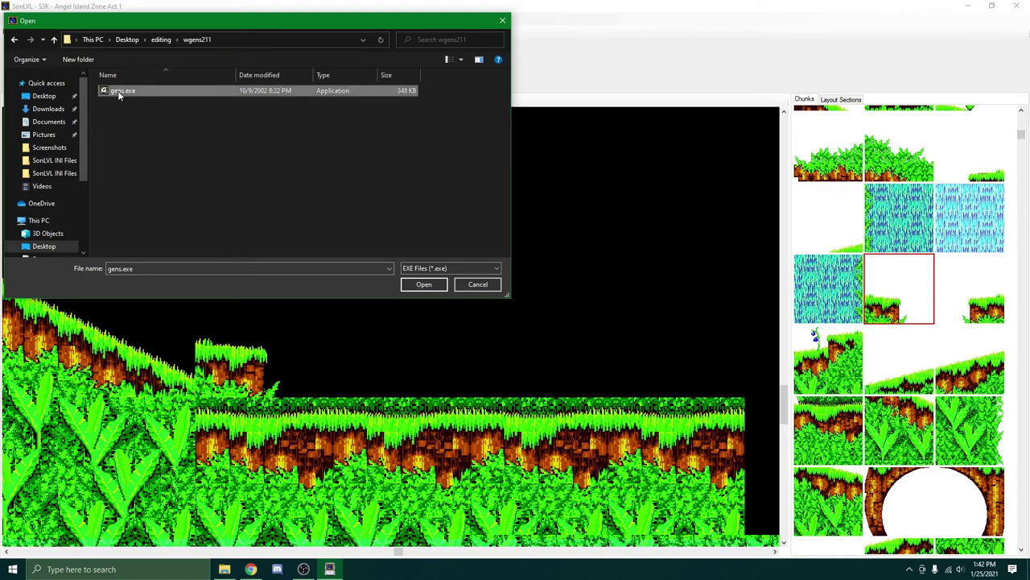
right_click(404, 223)
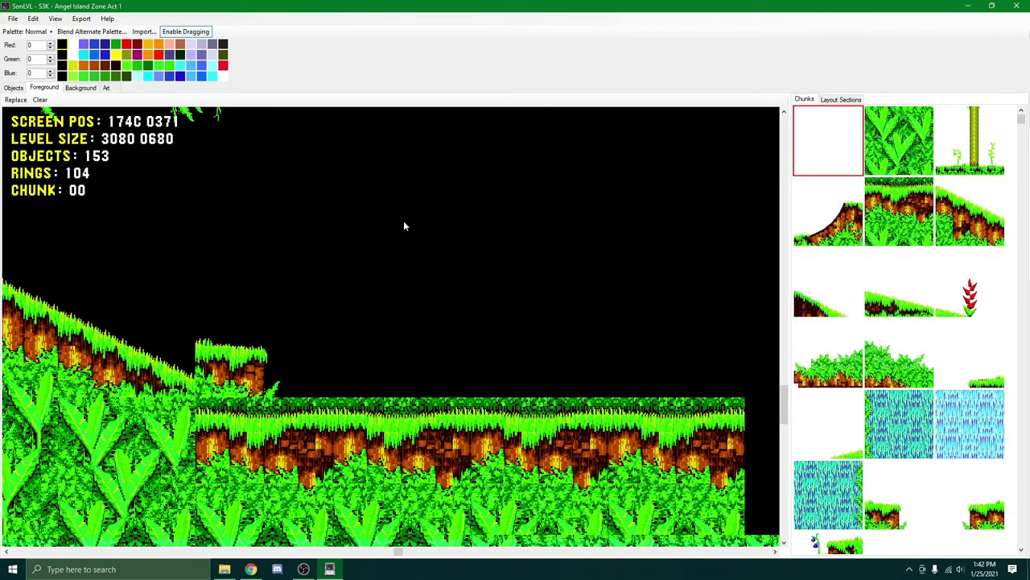
Step: Build the edited level into a ROM and launch it in Gens with Build and Run (F5)
left_click(10, 20)
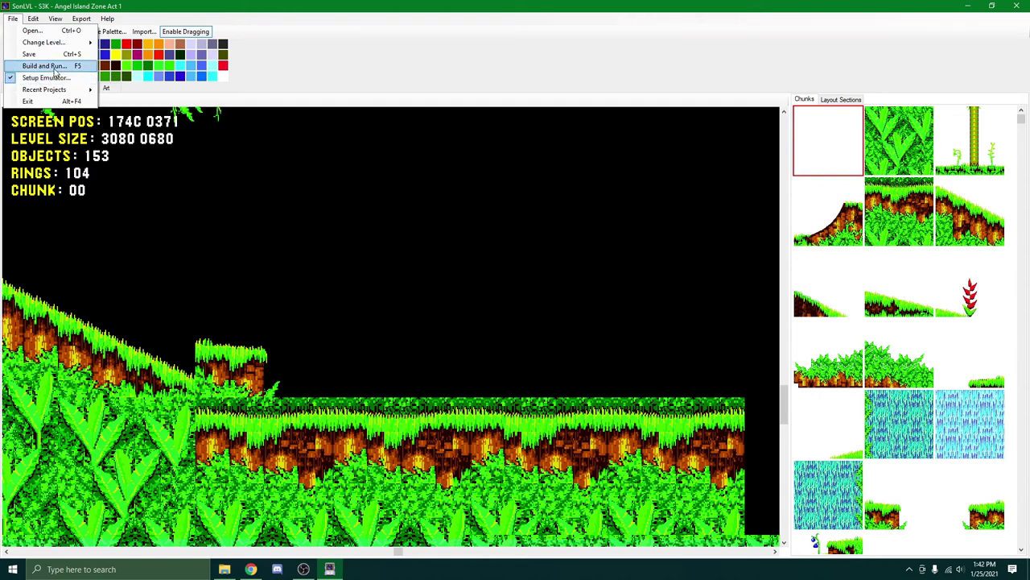
left_click(49, 67)
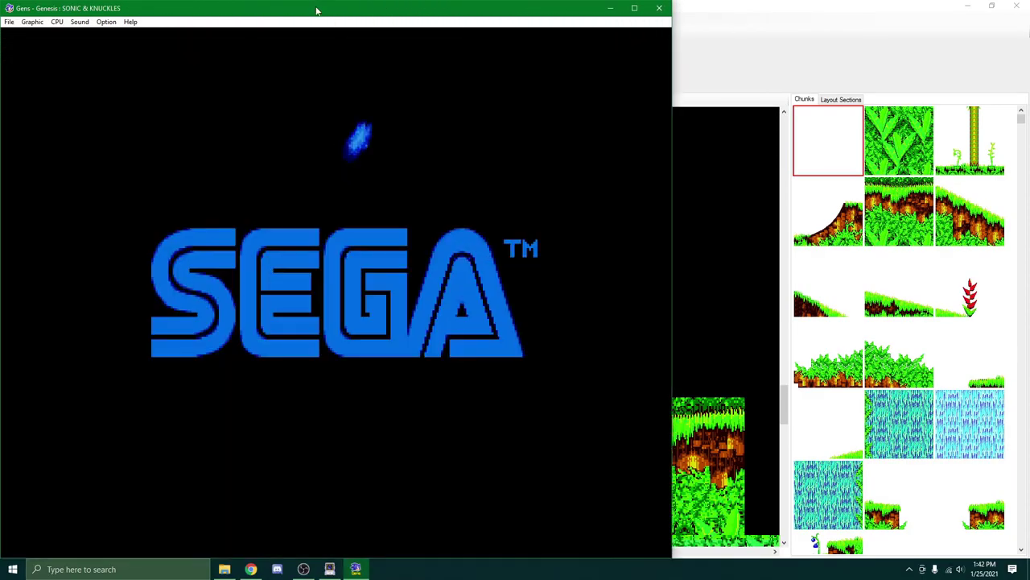
Step: Move the Gens window to the right half, beside the SonLVL editor
left_click_drag(317, 10, 676, 28)
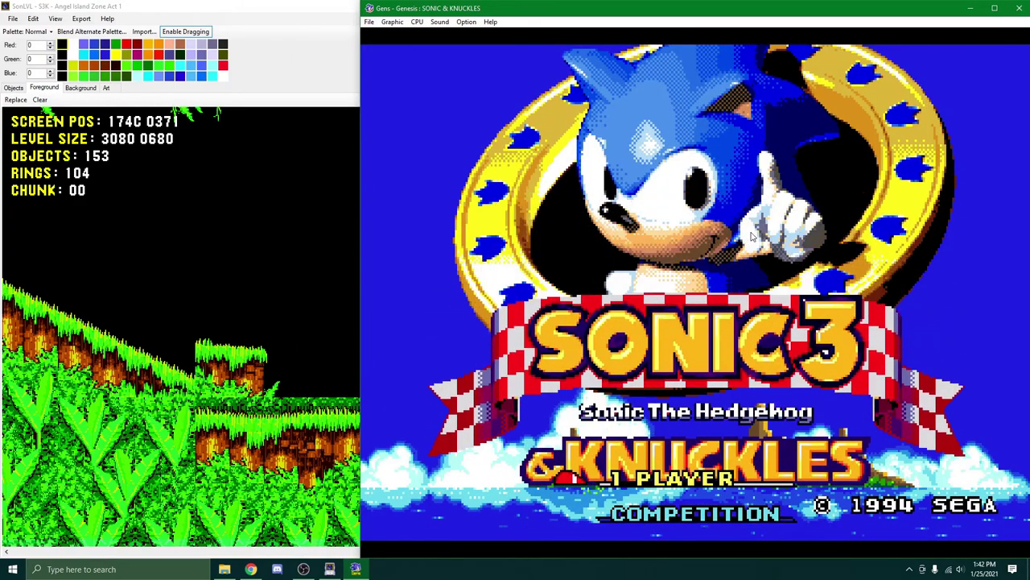
left_click(369, 23)
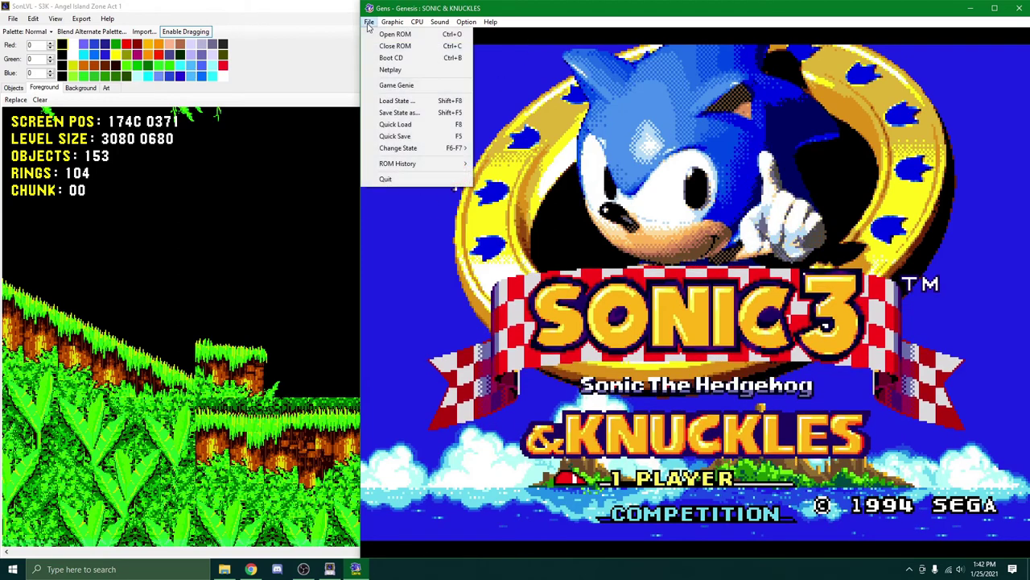
left_click(749, 258)
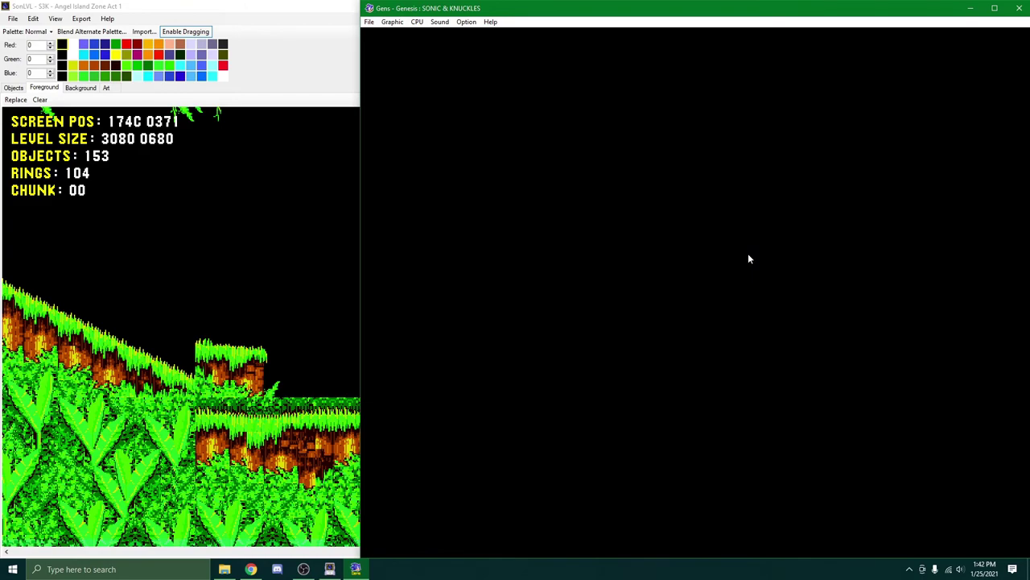
Step: Select the Zone 1 save slot on Data Select and quick-save the game state
key("Right")
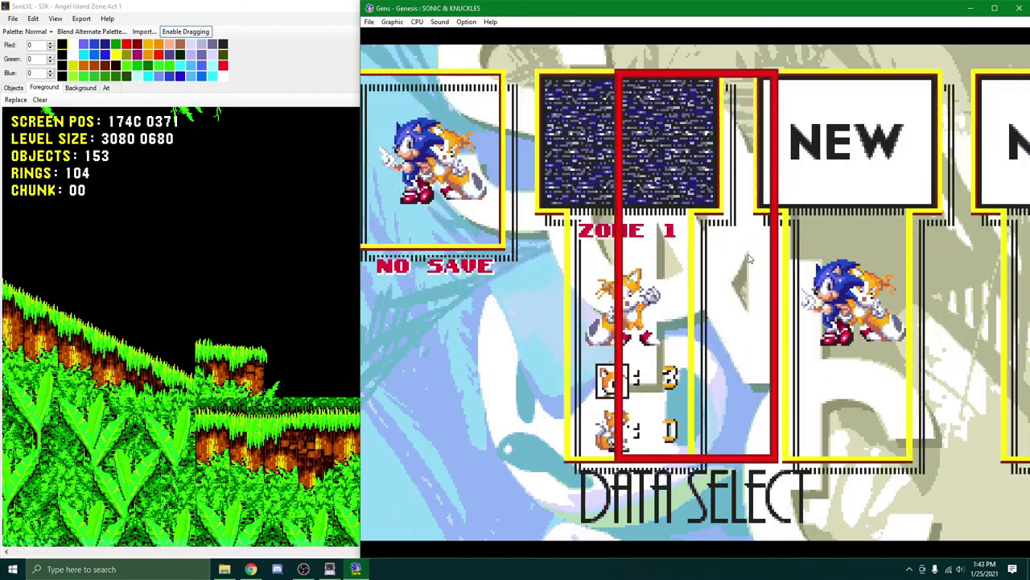
key("Left")
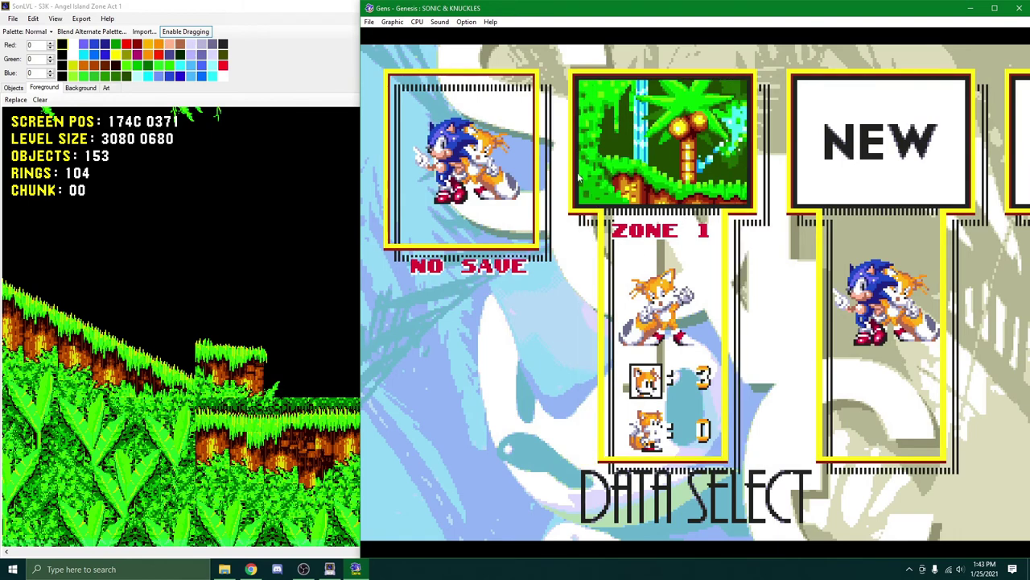
left_click(369, 21)
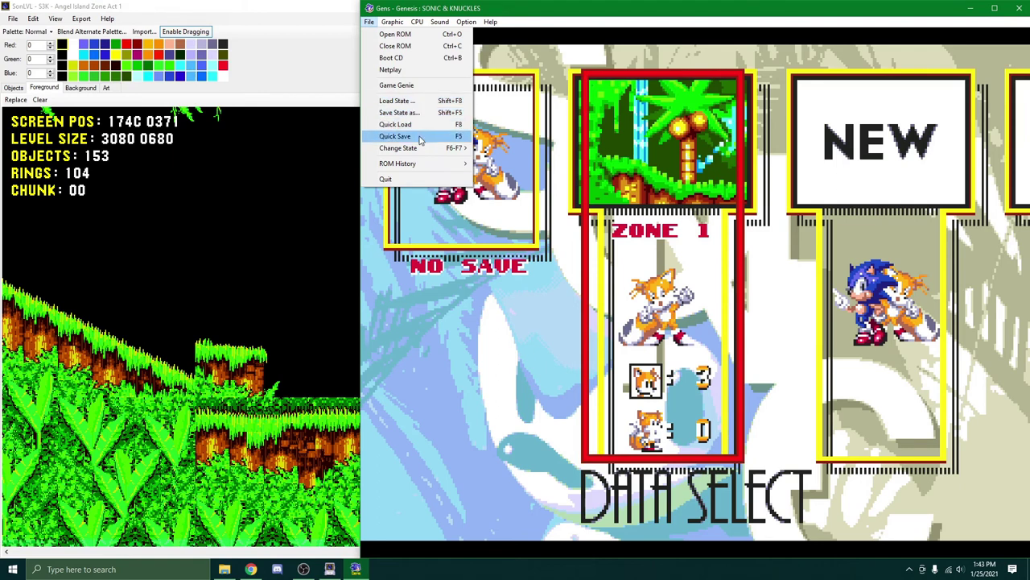
left_click(419, 141)
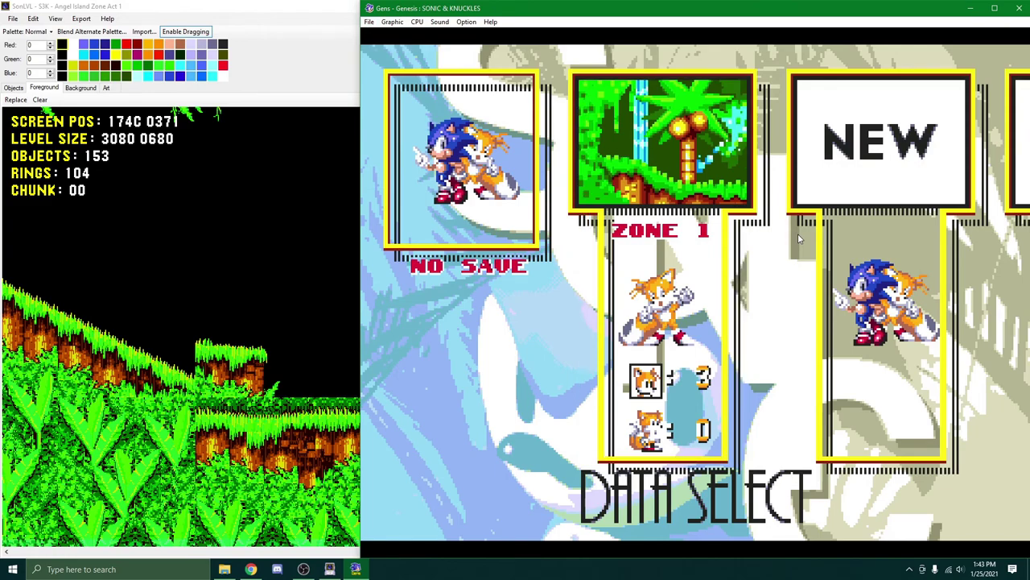
Step: Start the game from the Zone 1 slot and spin-dash Tails down the slope collecting rings
key("Return")
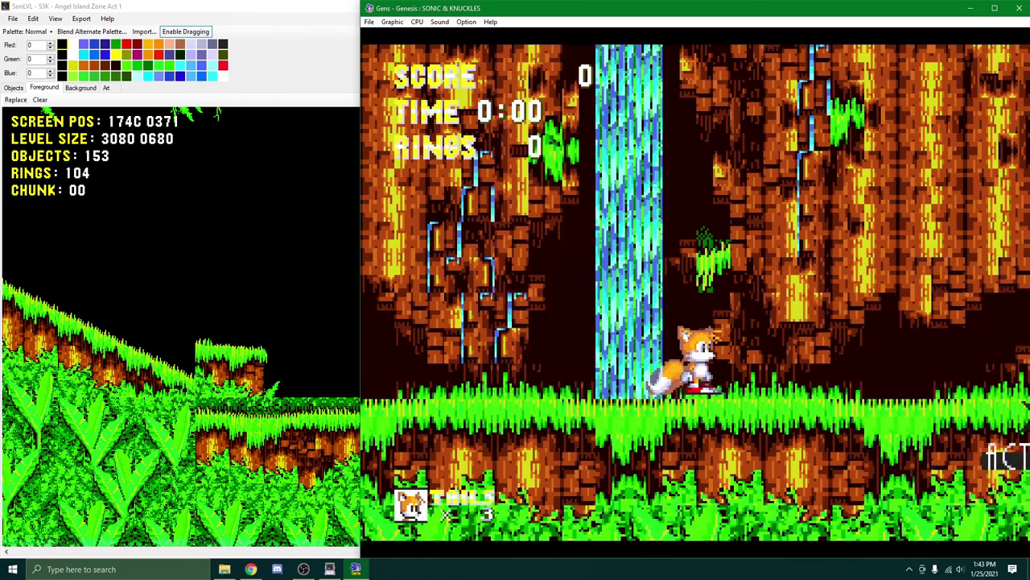
key("Right")
key("s")
key("Right")
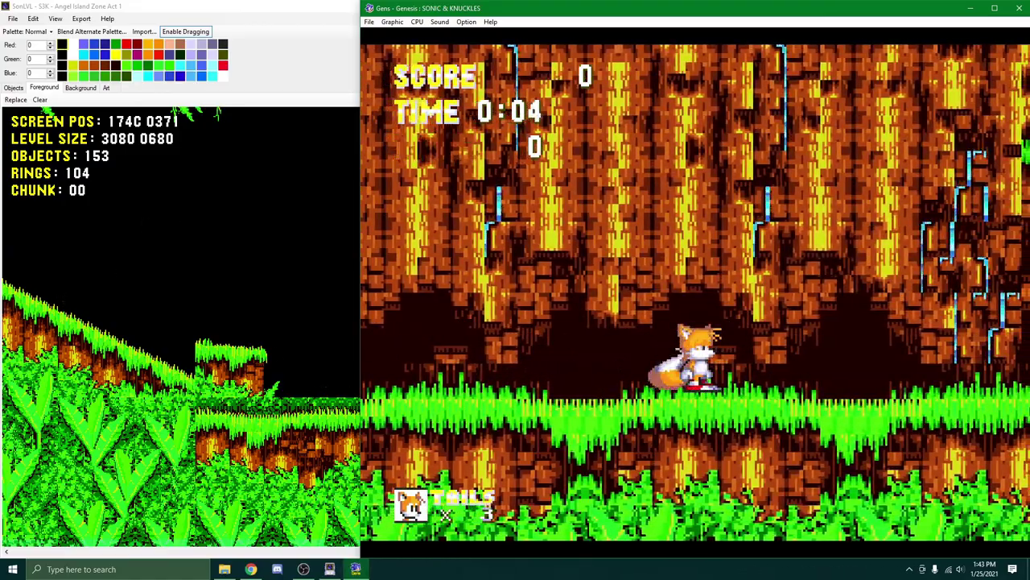
key("Down")
key("s")
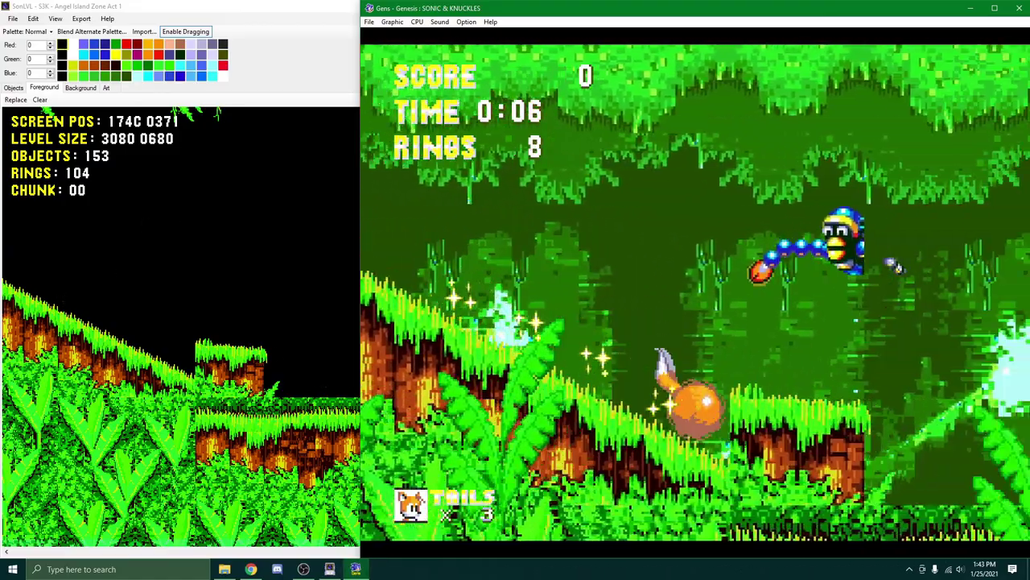
key("s")
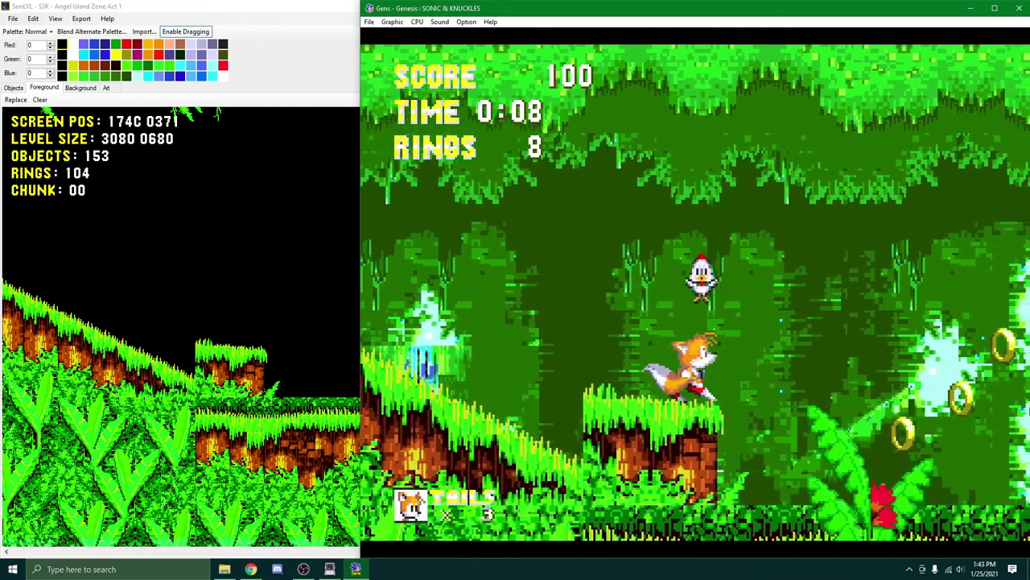
Step: Destroy a badnik and keep jumping through the jungle, reaching 12 rings and score 100
key("Right")
key("s")
key("Right")
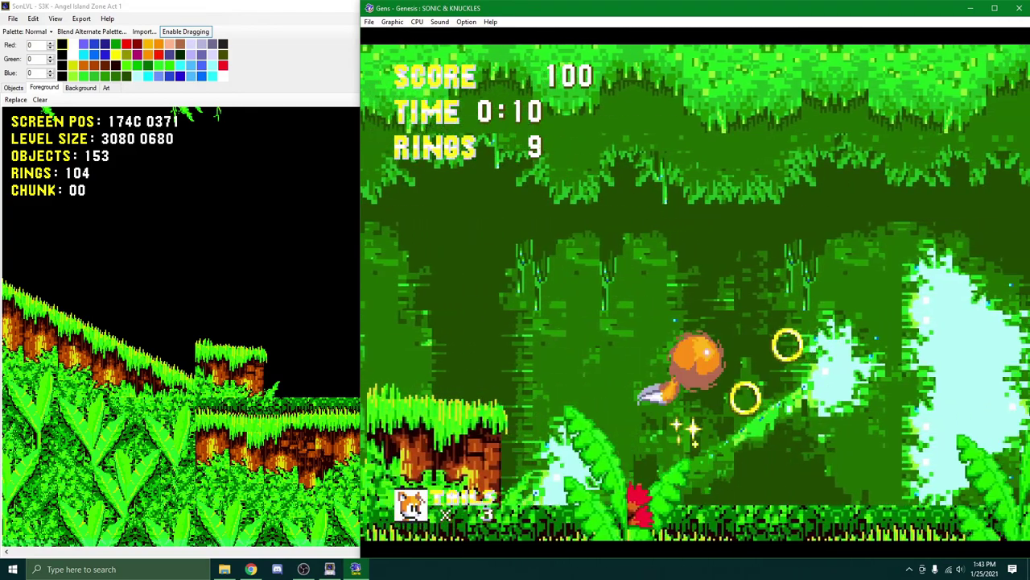
key("Right")
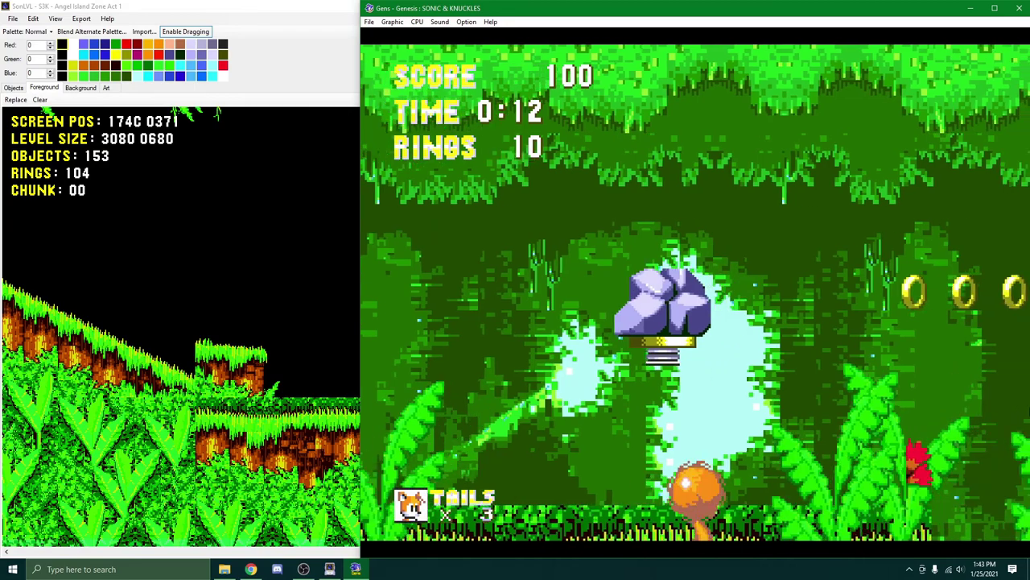
key("s")
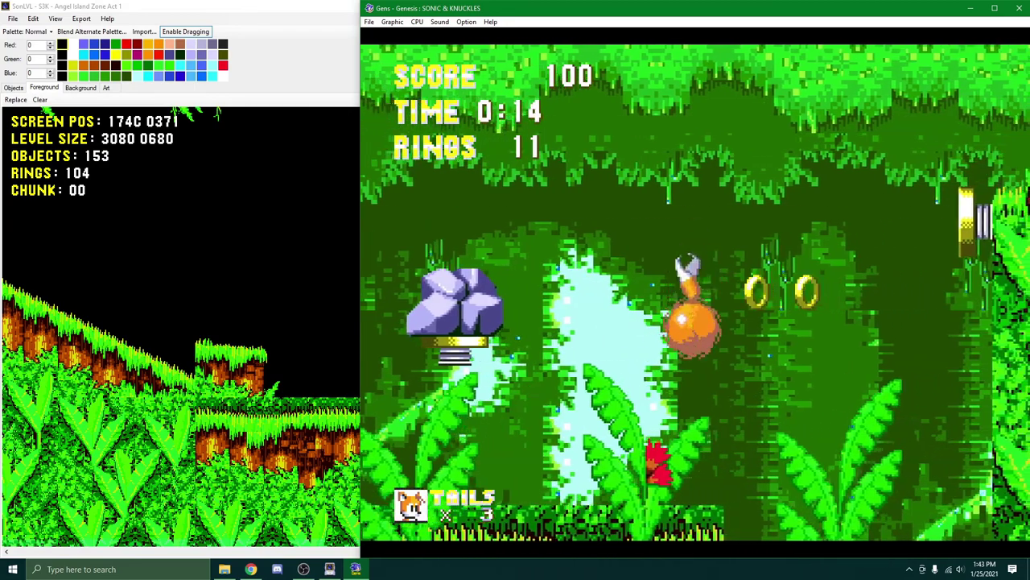
key("Left")
key("s")
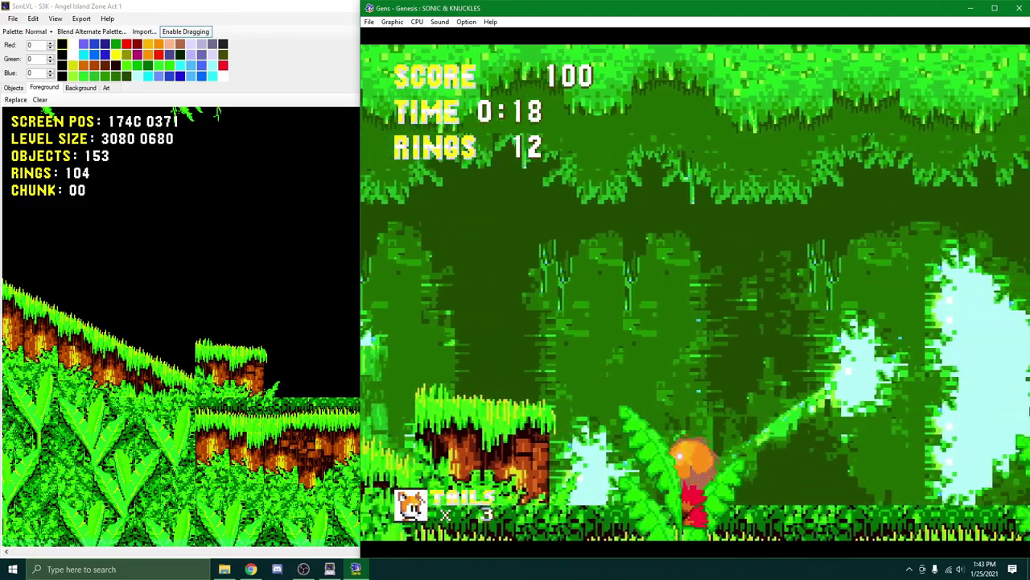
key("s")
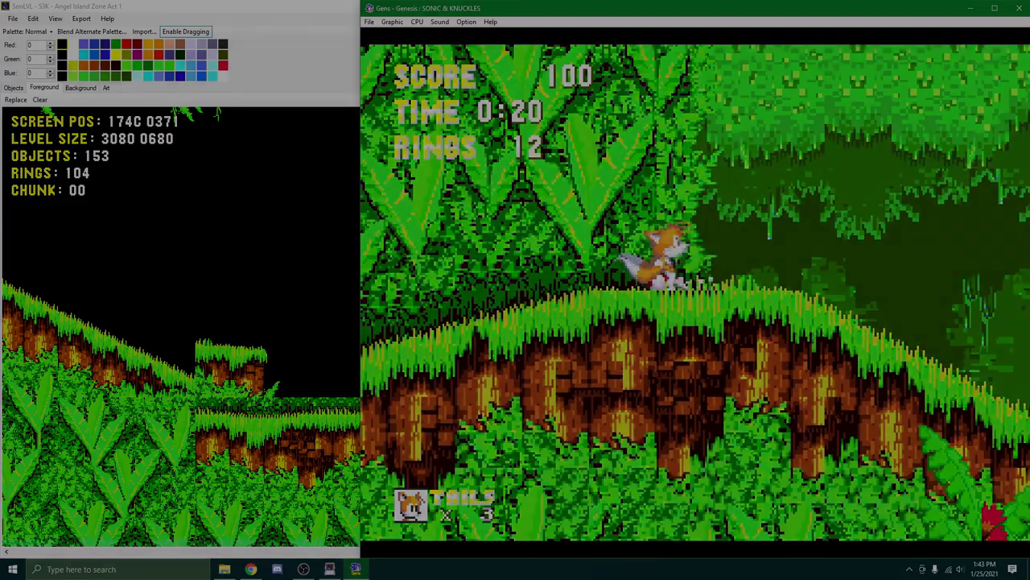